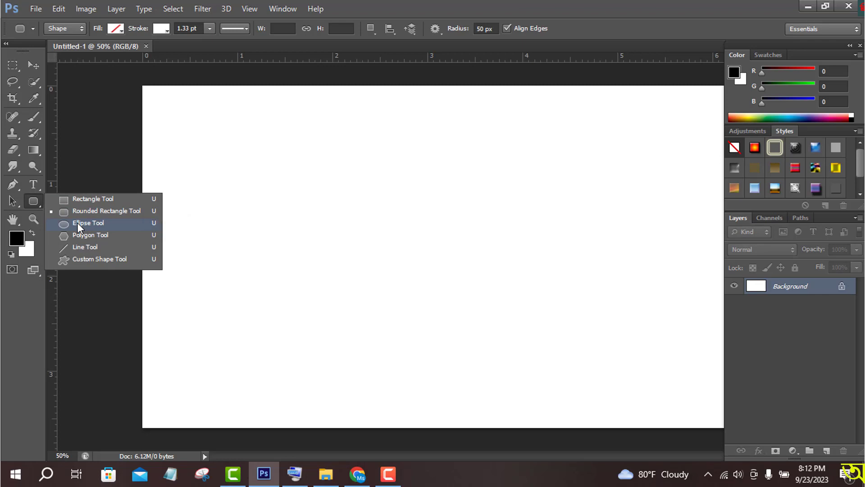
Draw a narrow vertical ellipse about 130 by 378 px near the canvas centre with black fill and no stroke.
left_click(77, 222)
left_click_drag(435, 167, 476, 286)
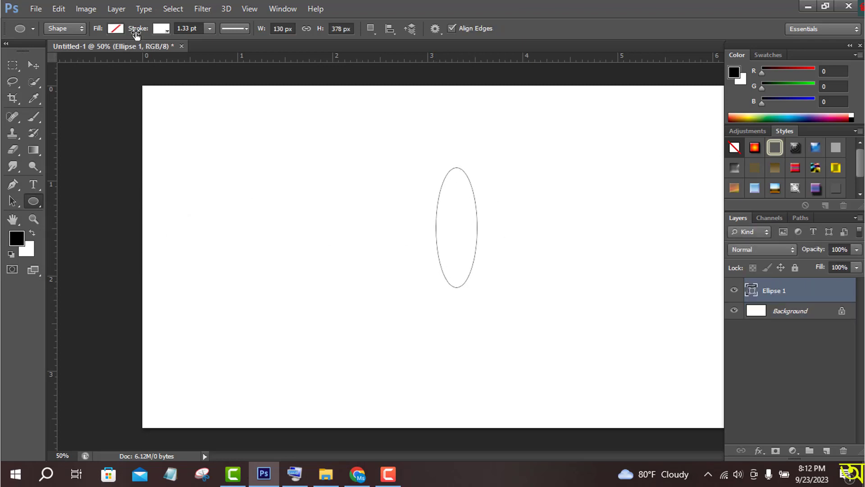
left_click(116, 28)
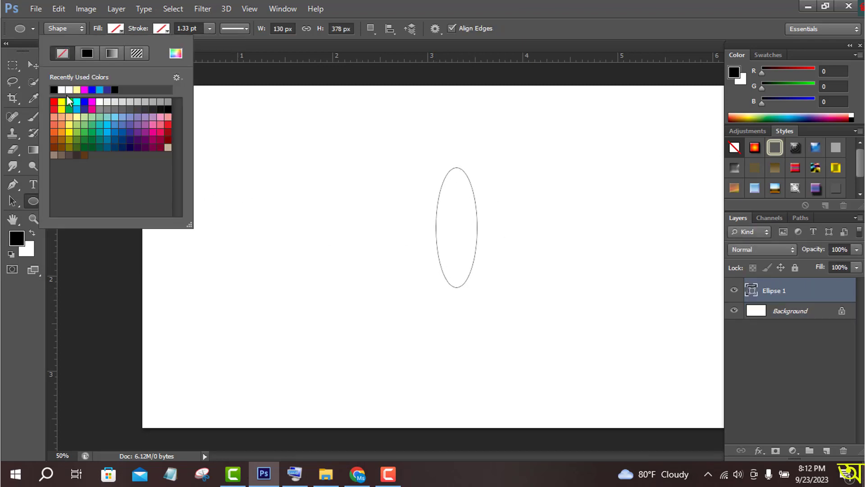
left_click(55, 89)
left_click(260, 112)
Rasterize the ellipse and apply the Wind filter with method Wind and direction From the Left.
left_click(202, 9)
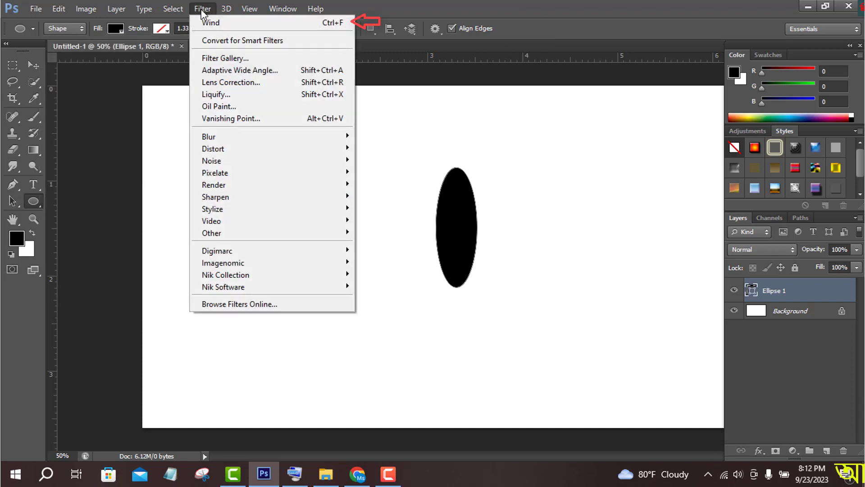
mouse_move(230, 209)
left_click(374, 346)
left_click(388, 182)
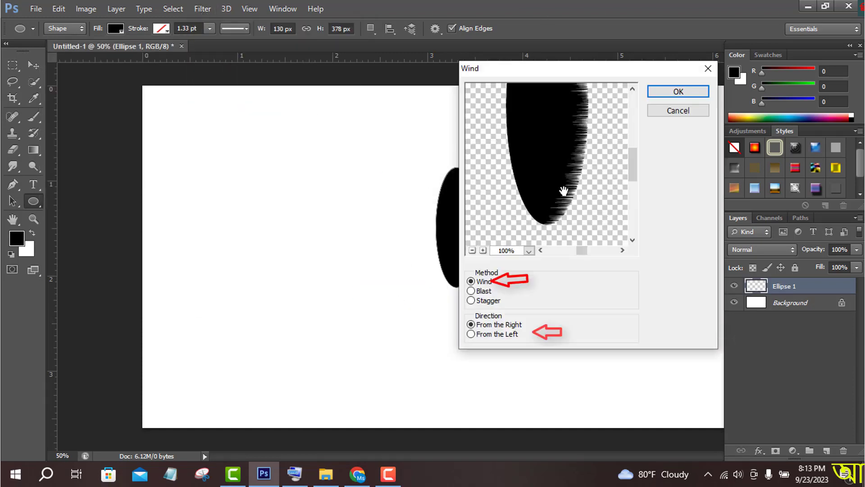
left_click(472, 335)
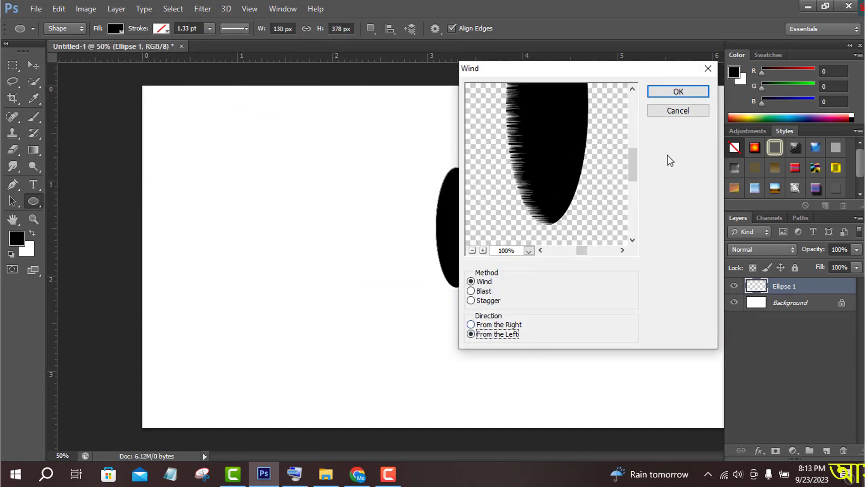
left_click(678, 92)
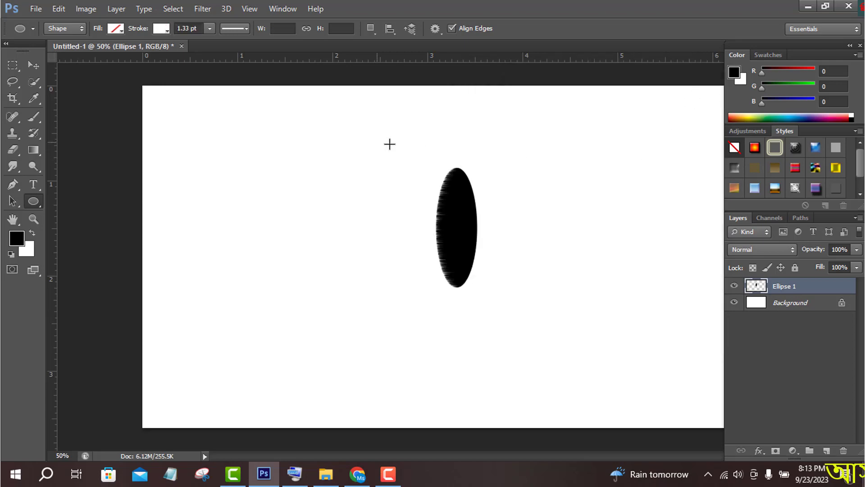
Reapply the same Wind filter to the ellipse several times until the streaks span its whole width.
left_click(205, 8)
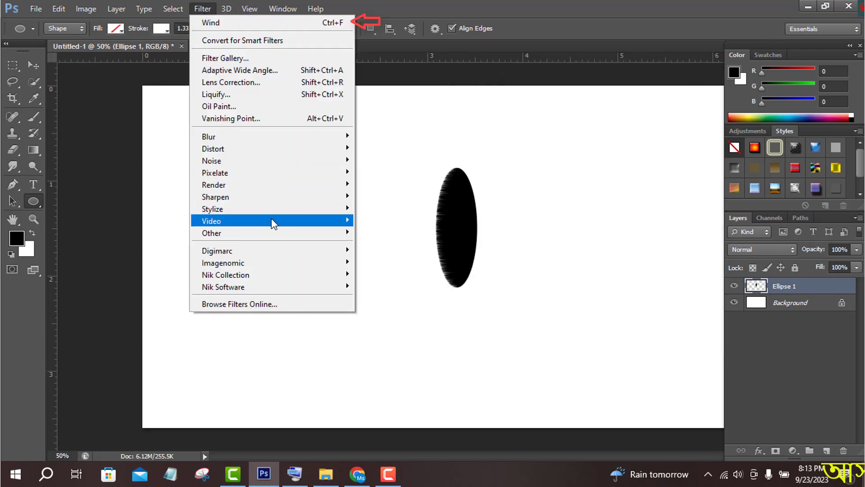
left_click(256, 28)
left_click(203, 9)
left_click(231, 21)
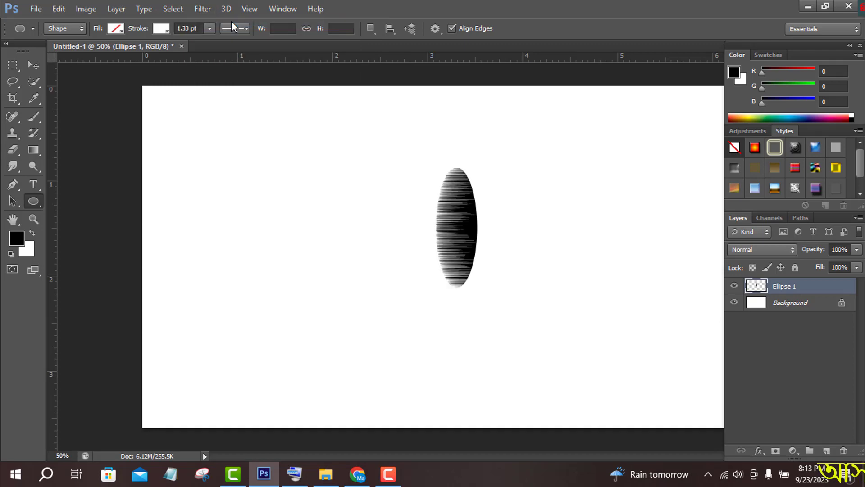
Warp the streaked ellipse by pulling its left and right sides outward into a wide diamond-like form.
key("v")
key("ctrl+t")
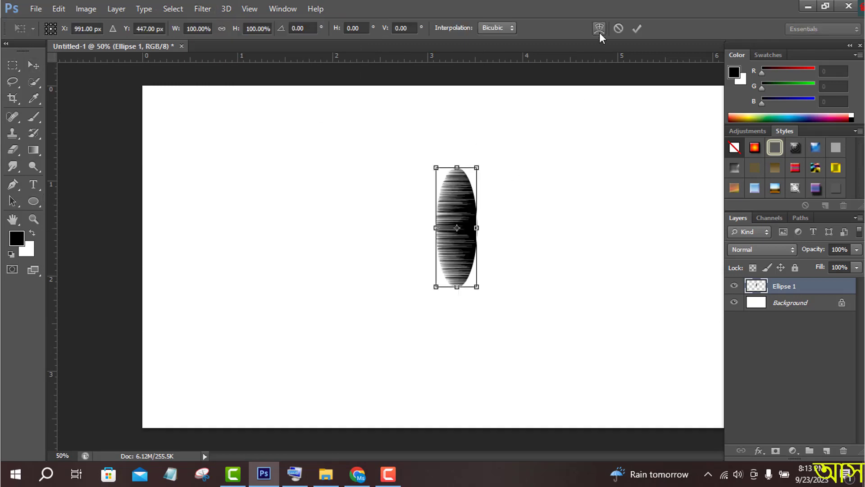
left_click(598, 28)
left_click_drag(436, 208, 365, 212)
left_click_drag(411, 250, 366, 230)
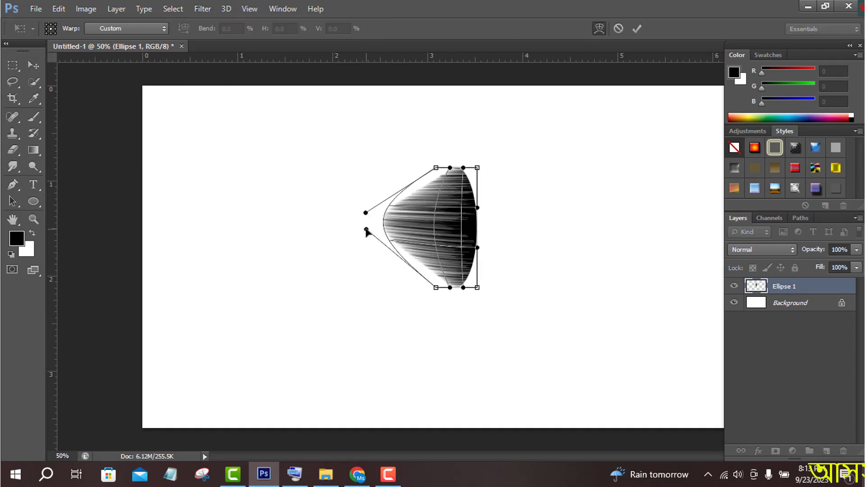
left_click_drag(485, 212, 540, 218)
left_click_drag(477, 247, 541, 205)
left_click_drag(541, 244, 547, 231)
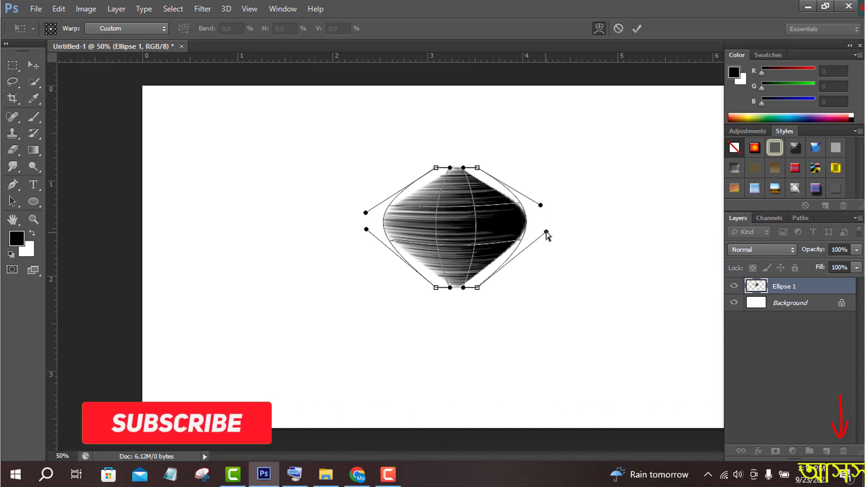
Bend the warp's interior downward, pull its upper side handles down and inward to form a curved petal, and commit the warp.
left_click_drag(481, 198, 476, 292)
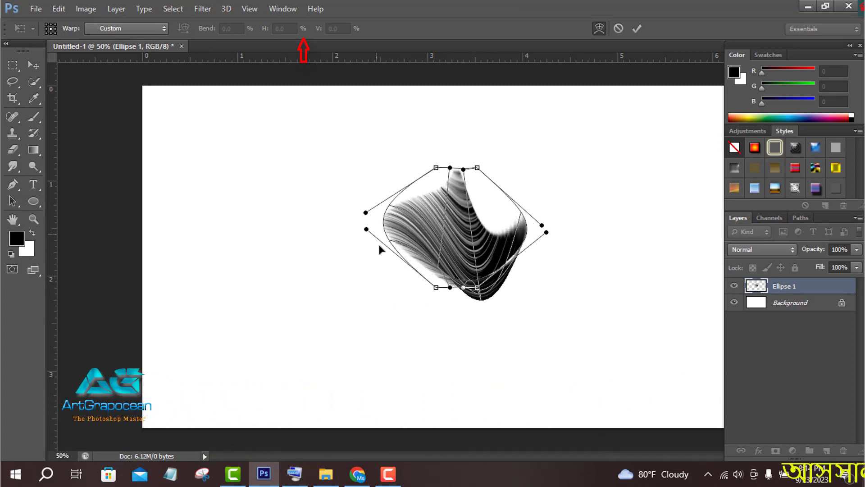
left_click_drag(365, 213, 345, 229)
left_click_drag(453, 171, 451, 172)
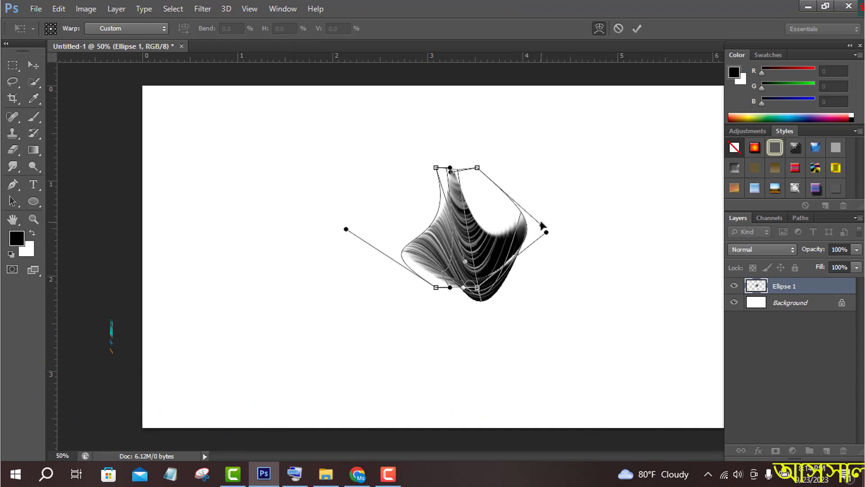
left_click_drag(541, 225, 479, 237)
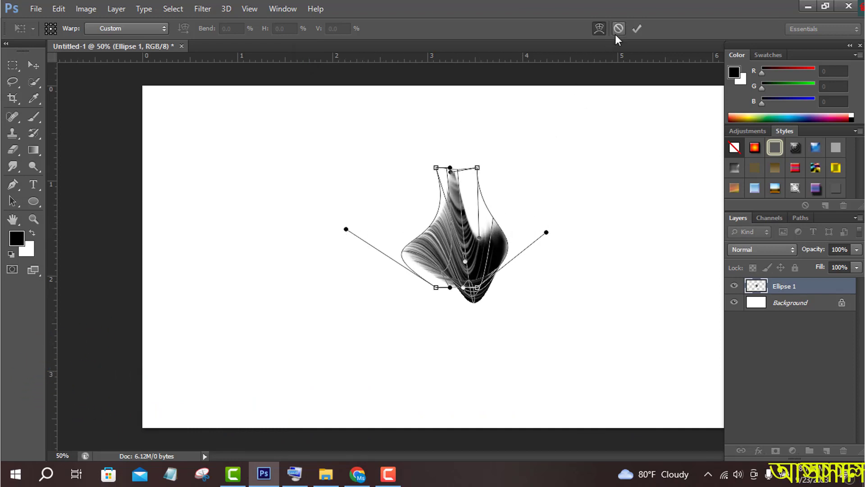
left_click(635, 29)
Rotate the petal about 126° and move it left of the canvas centre.
left_click_drag(508, 169, 465, 275)
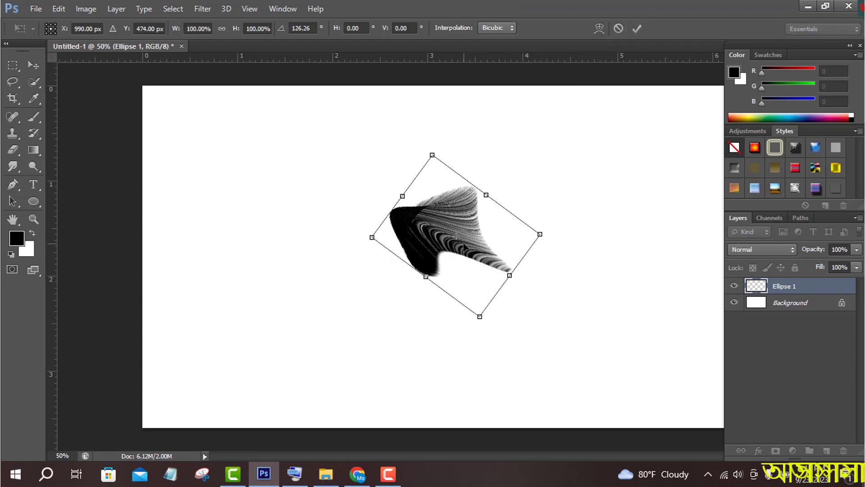
left_click_drag(465, 234, 386, 261)
left_click(636, 29)
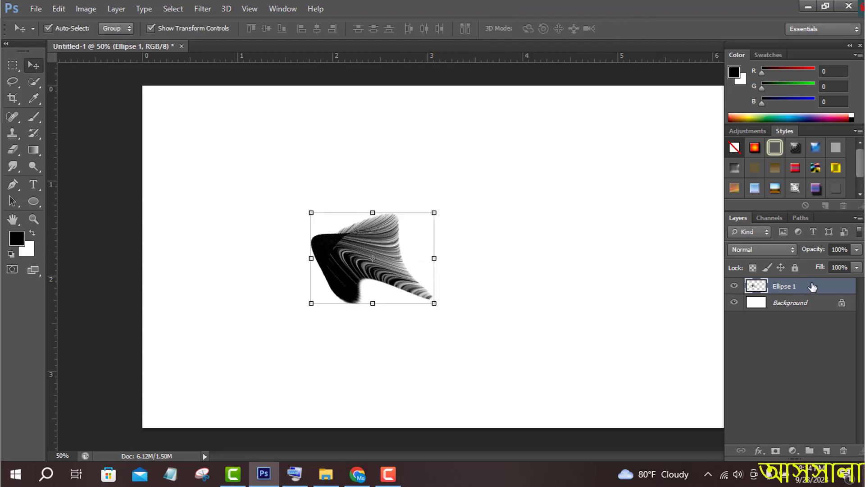
Add a Gradient Overlay to the petal layer with the blue-to-magenta preset and the Reflected style.
double_click(697, 285)
left_click_drag(163, 150, 586, 59)
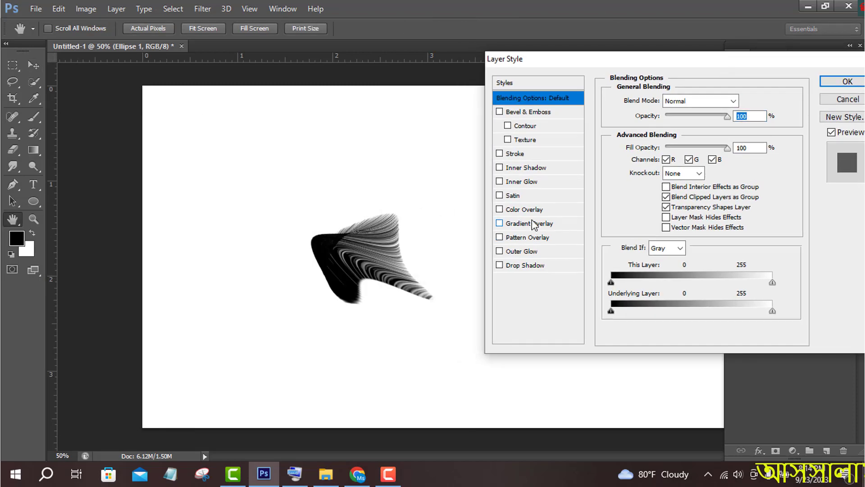
left_click(529, 223)
left_click(693, 131)
left_click(182, 212)
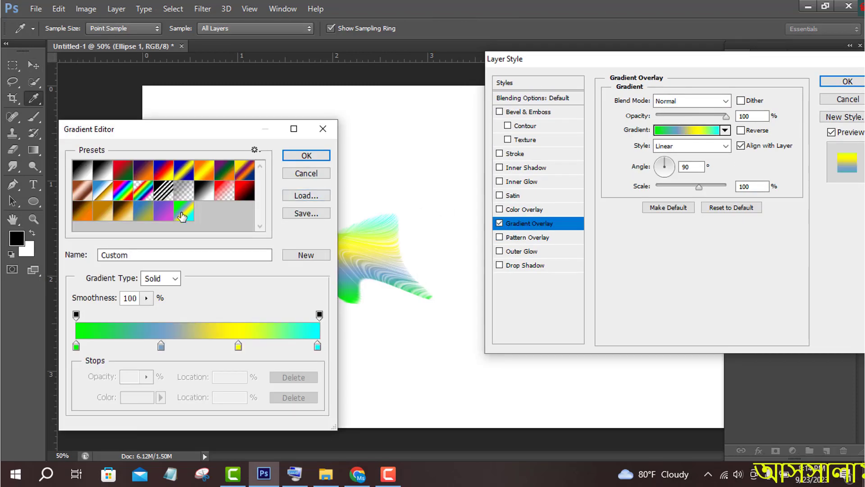
left_click(164, 210)
left_click(306, 155)
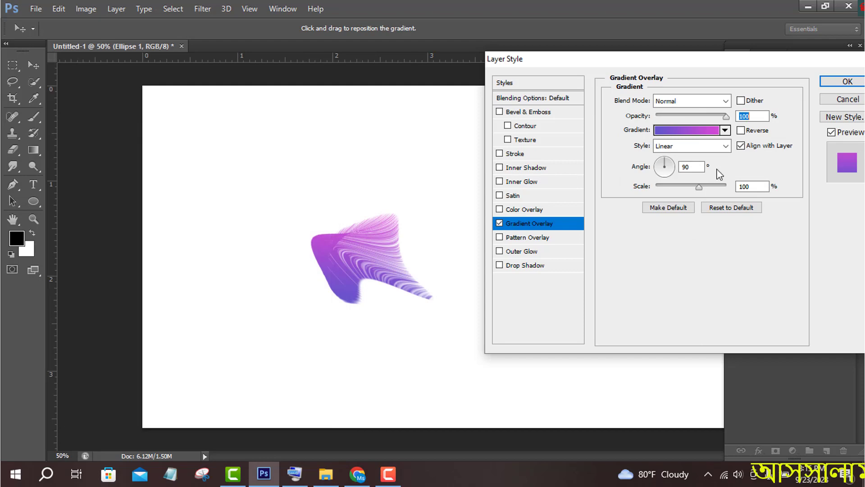
left_click(692, 146)
left_click(698, 189)
Add Bevel & Emboss with Texture and a V-shaped valley Contour to the petal, and accept the layer style.
left_click(525, 140)
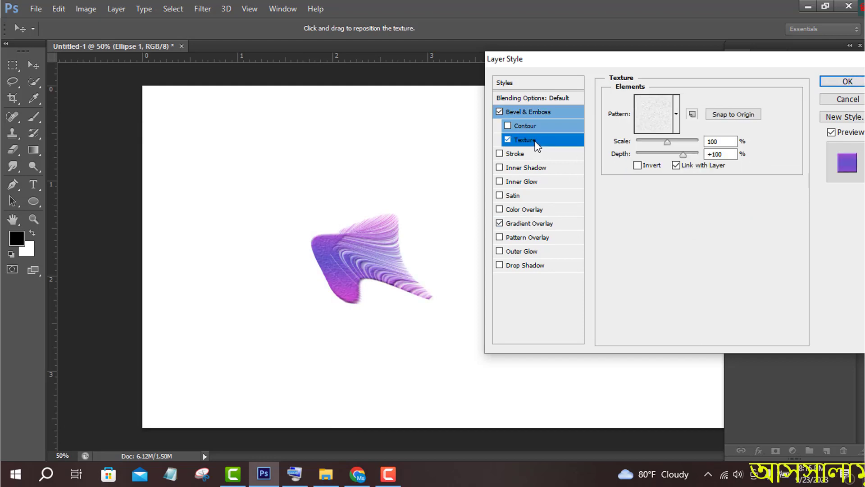
left_click(525, 125)
left_click(660, 104)
left_click(630, 153)
left_click(628, 132)
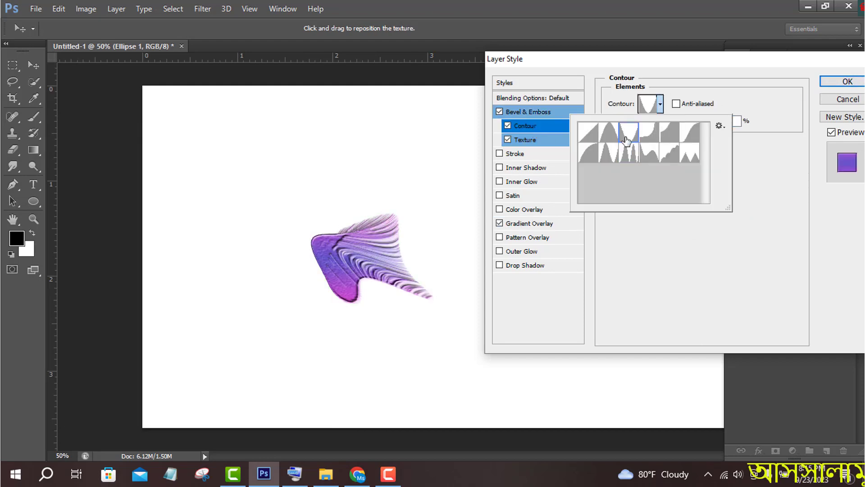
left_click(839, 81)
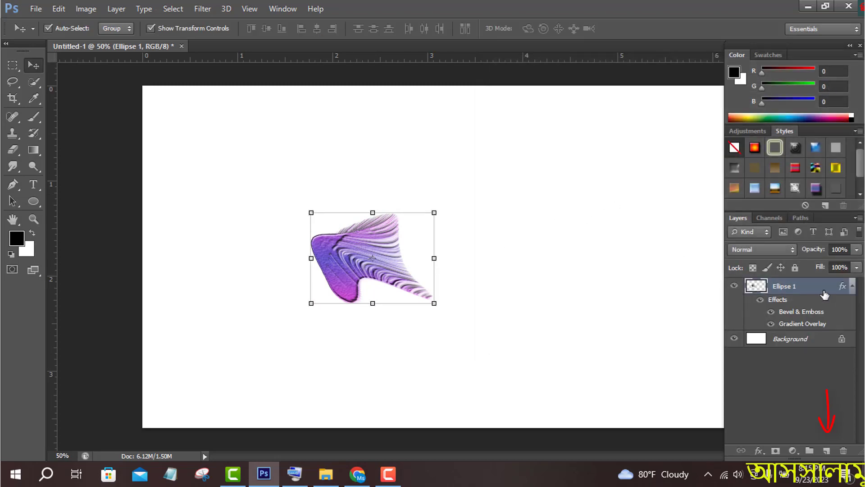
Duplicate the petal layer and rotate the copy 45° around a pivot at the middle of its bounding box's right edge.
left_click_drag(825, 295, 830, 452)
key("ctrl+t")
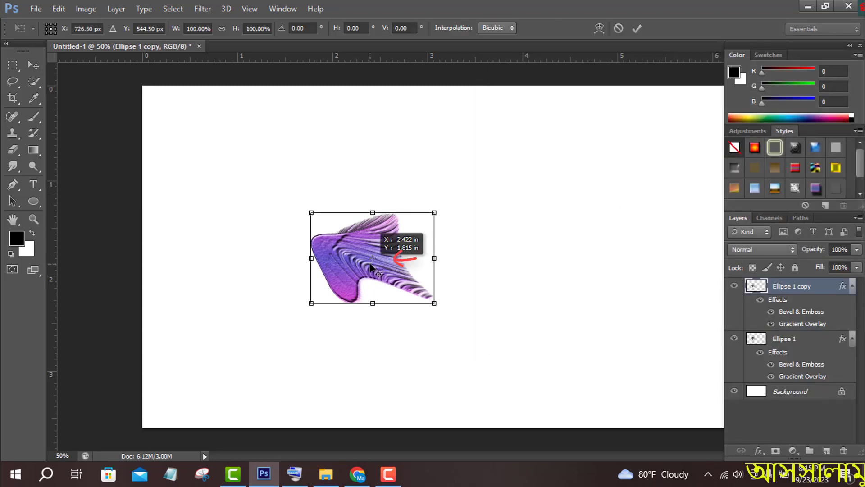
left_click(295, 473)
left_click(554, 361)
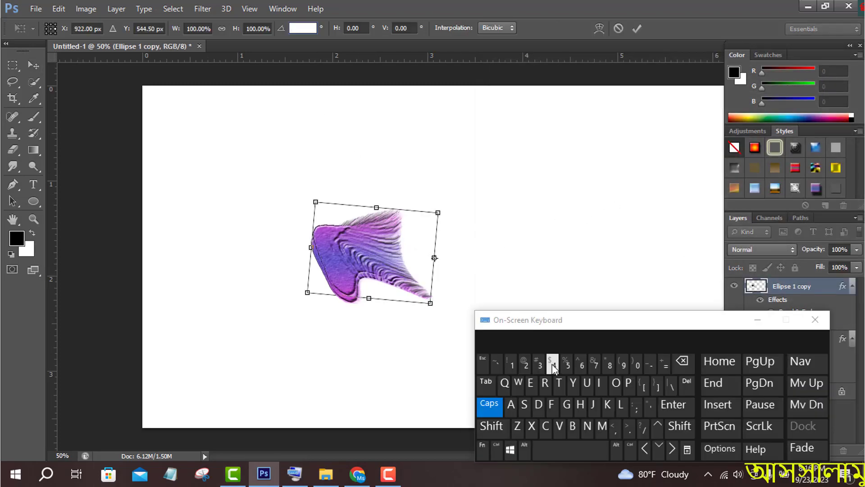
left_click(568, 363)
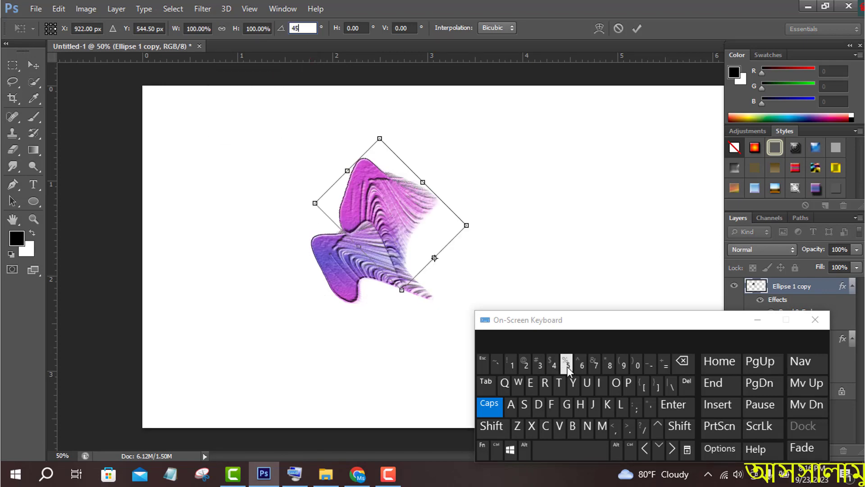
left_click(758, 320)
left_click(637, 28)
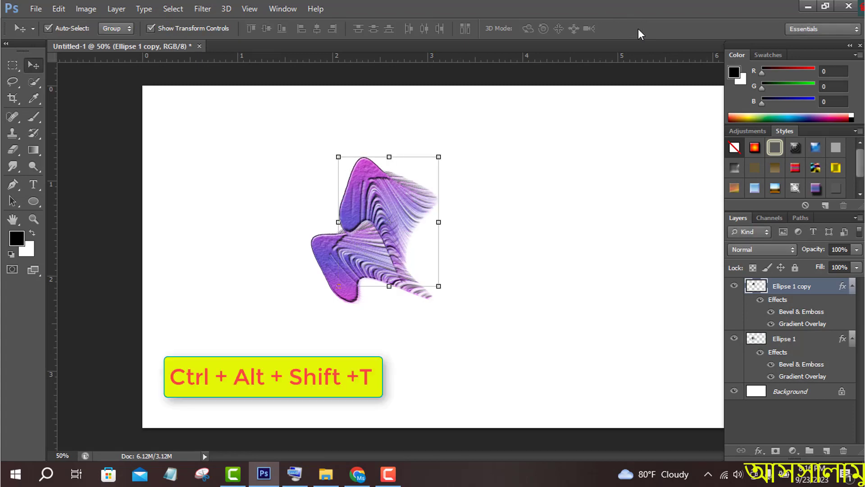
Repeat the duplicate-and-rotate transform six times to complete the ring of petals.
key("ctrl+alt+shift+t")
key("ctrl+alt+shift+t")
key("ctrl+alt+shift+t")
key("ctrl+alt+shift+t")
key("ctrl+alt+shift+t")
key("ctrl+alt+shift+t")
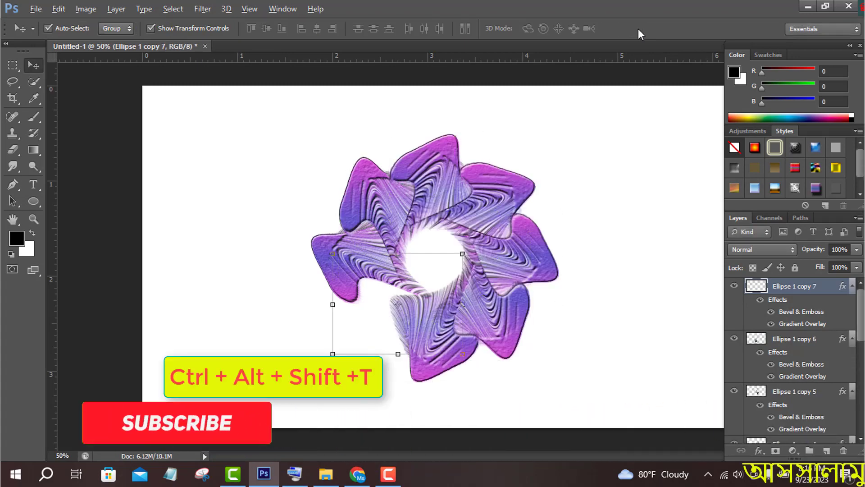
Select all the petal layers from Ellipse 1 copy 7 to Ellipse 1 and group them.
scroll(827, 324, "down", 5)
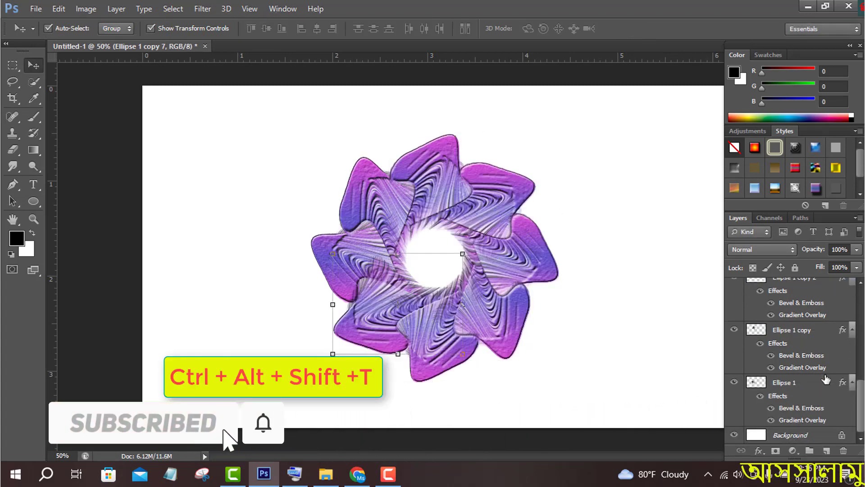
left_click(804, 383, "shift")
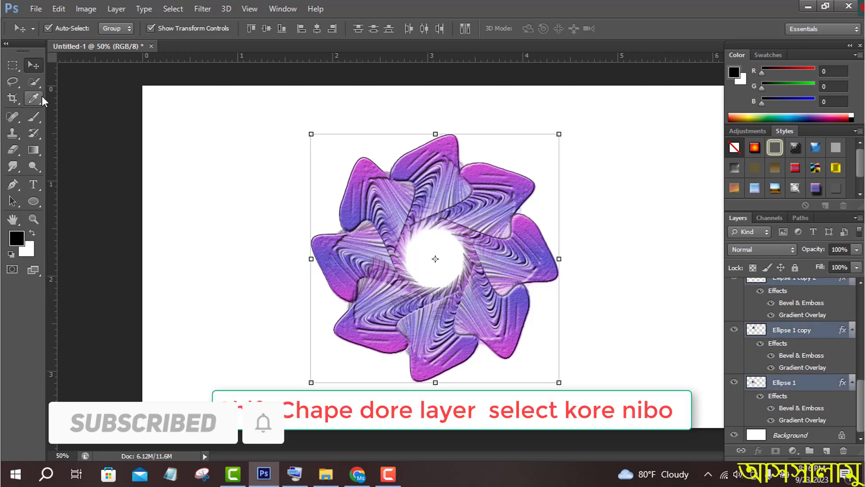
left_click(33, 116)
scroll(851, 346, "up", 3)
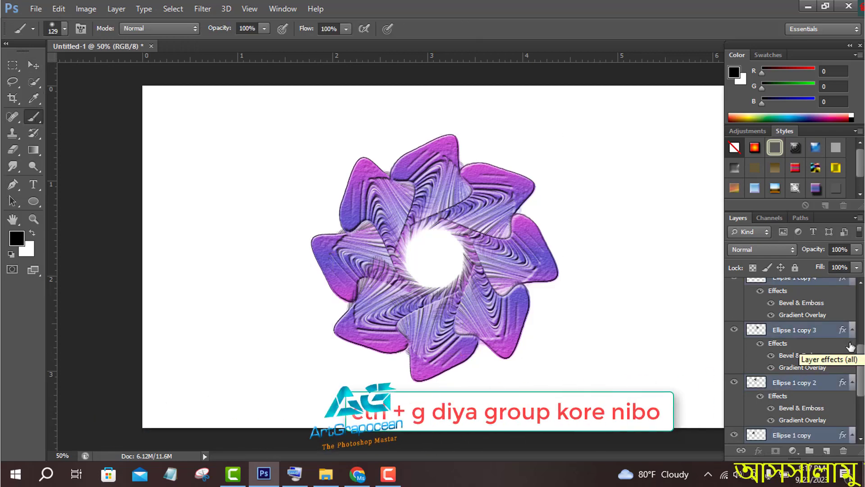
key("ctrl+g")
Paint a soft black brush dab at the flower's centre on a new layer and copy a petal's layer effects onto it.
left_click(827, 451)
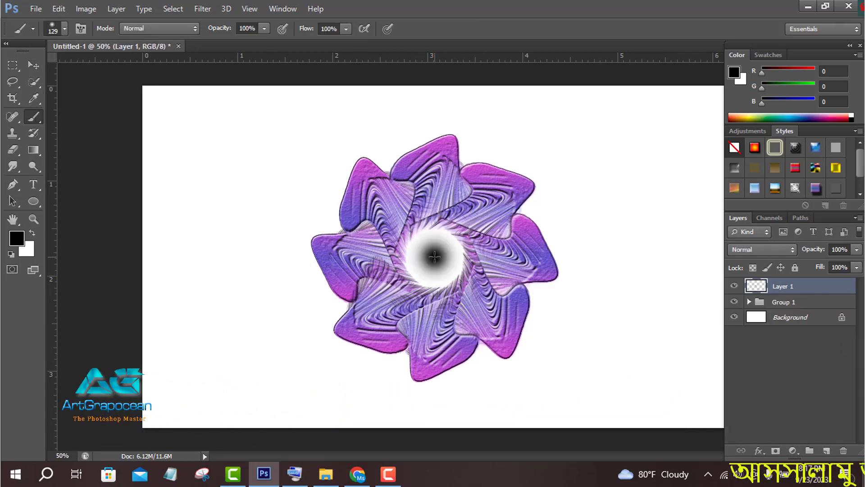
left_click(750, 301)
left_click_drag(842, 317, 838, 287)
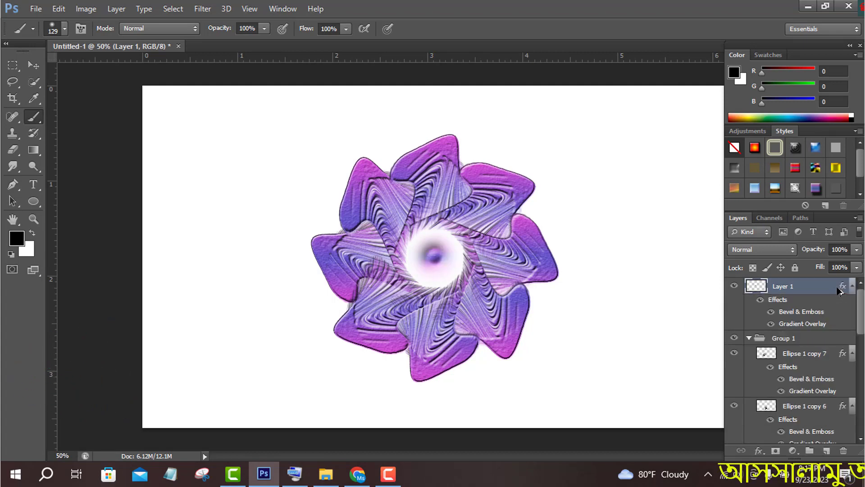
Collapse Group 1 and move the centre dab's layer into it.
left_click(749, 338)
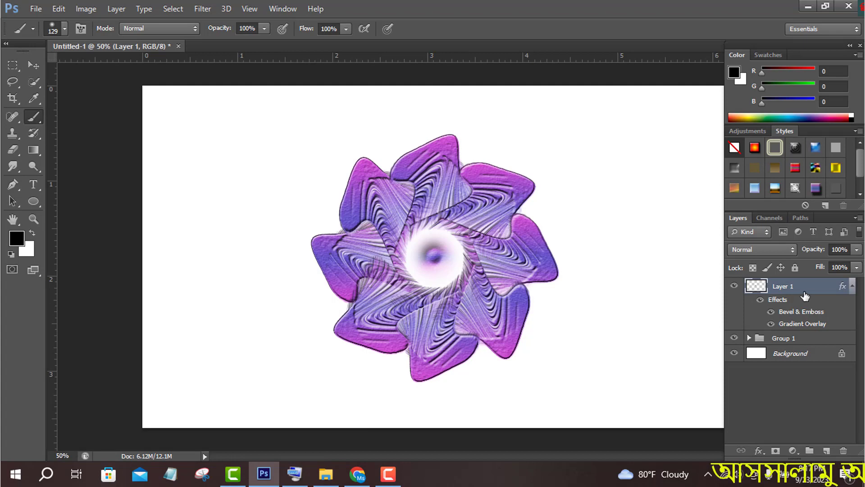
left_click_drag(805, 295, 807, 339)
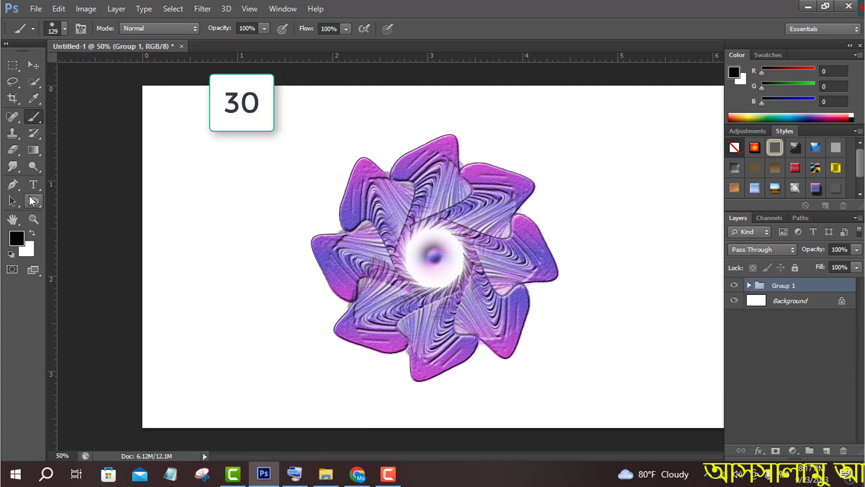
Draw a curved Pen tool stem shape about 300 by 528 px from the flower's centre downward, with a black fill and no stroke.
left_click(13, 184)
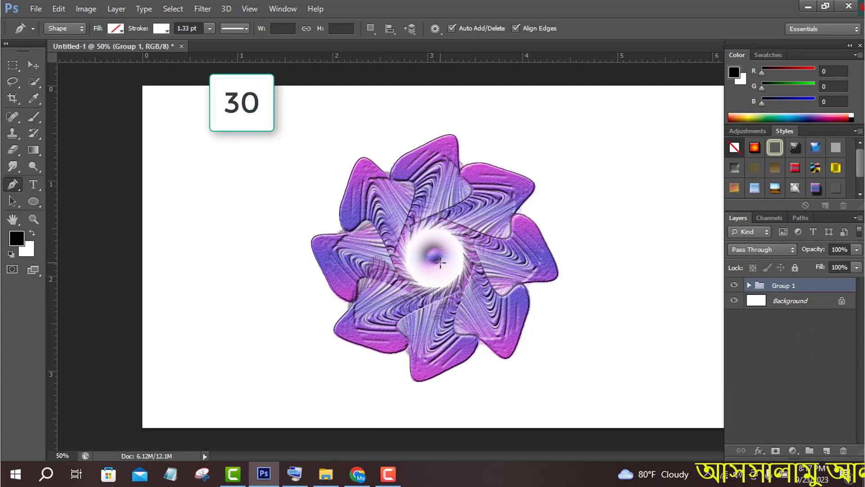
left_click(435, 258)
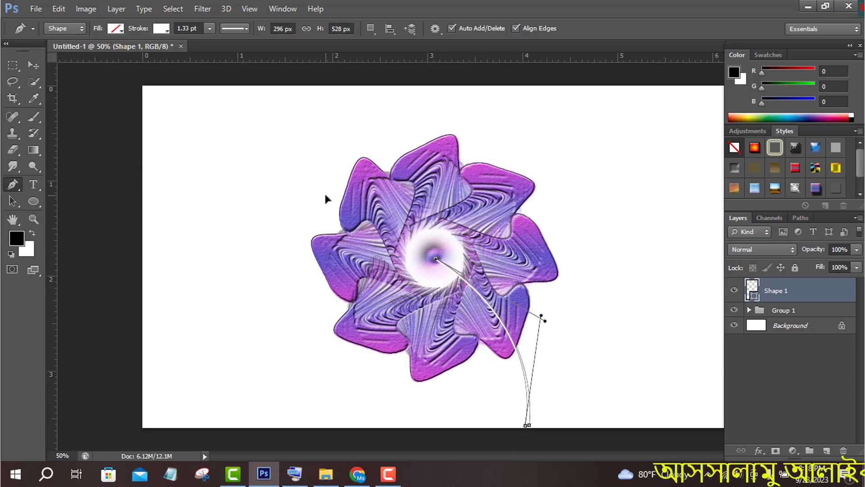
left_click(161, 29)
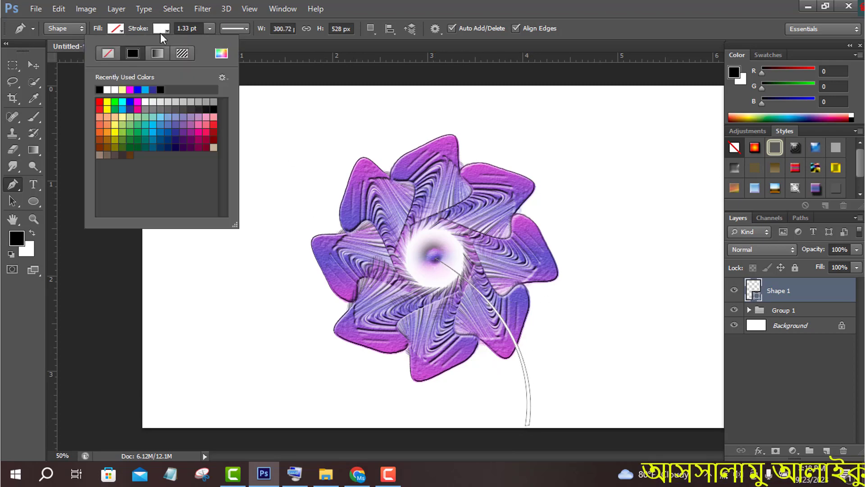
left_click(120, 32)
left_click(54, 89)
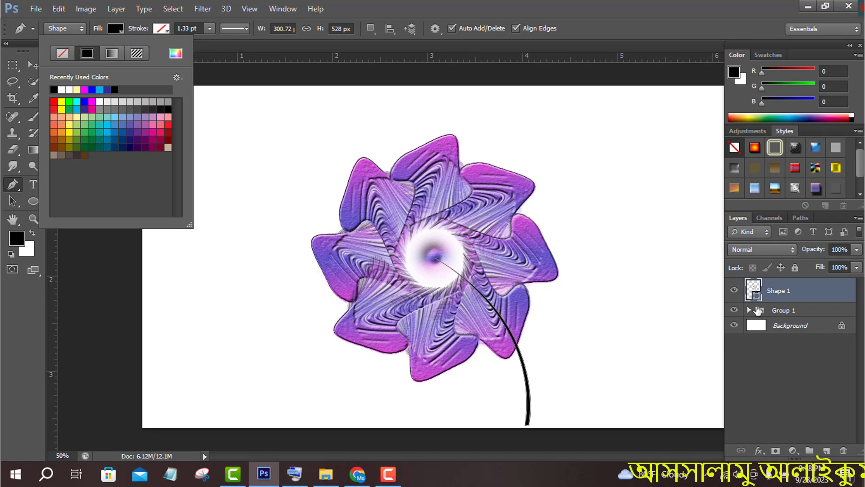
Copy a petal's layer effects onto the stem shape, collapse Group 1 and move the stem into it behind the petals.
left_click(749, 310)
left_click_drag(844, 325, 841, 289)
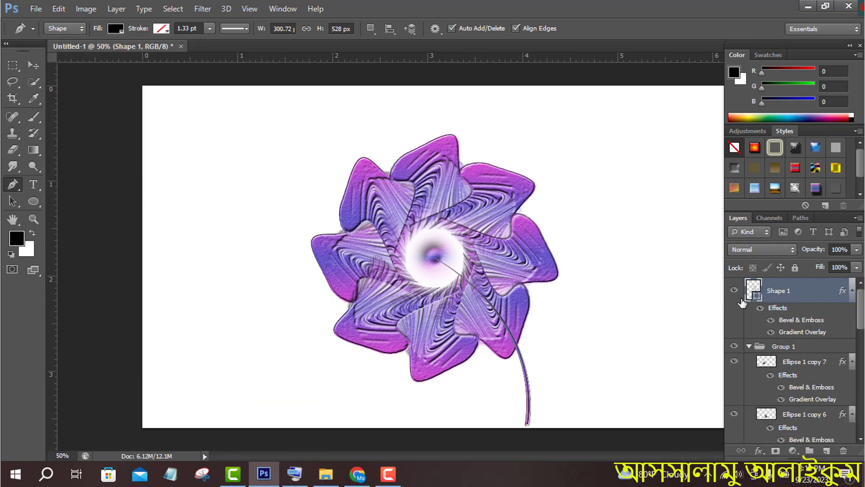
left_click(749, 346)
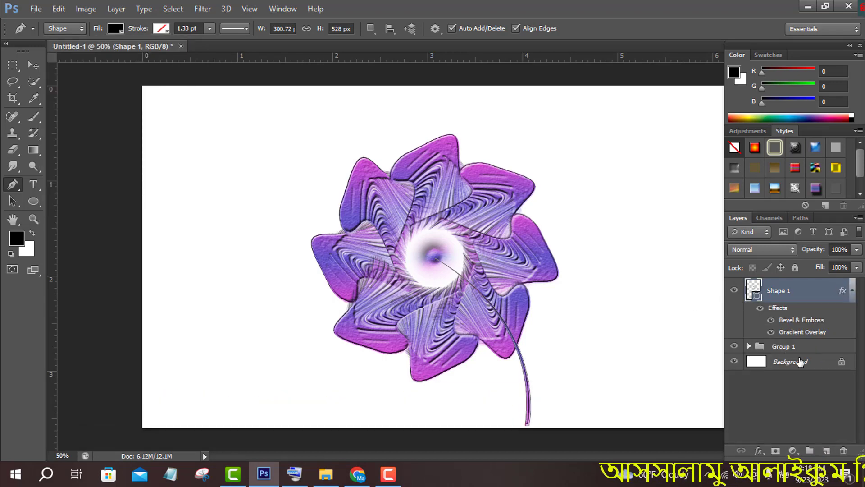
left_click_drag(806, 333, 805, 347)
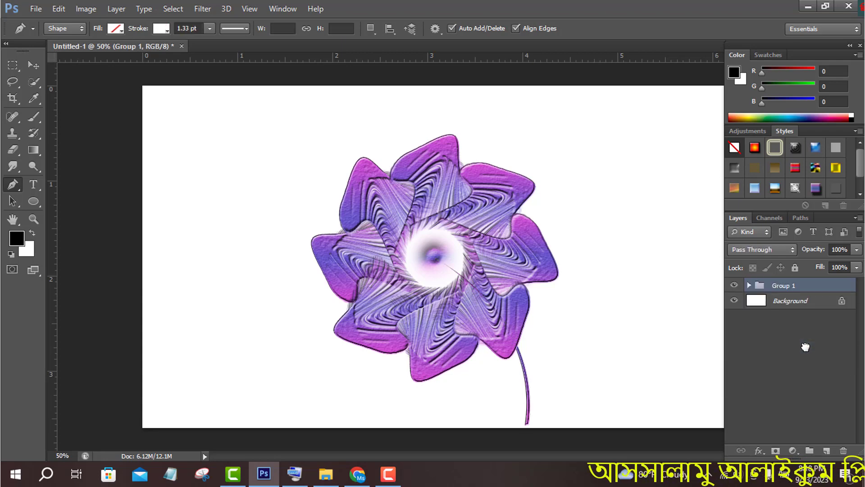
Move the flower group upward and scale it to about 72%, placing it near the canvas's upper middle.
left_click(38, 63)
left_click_drag(510, 287, 500, 239)
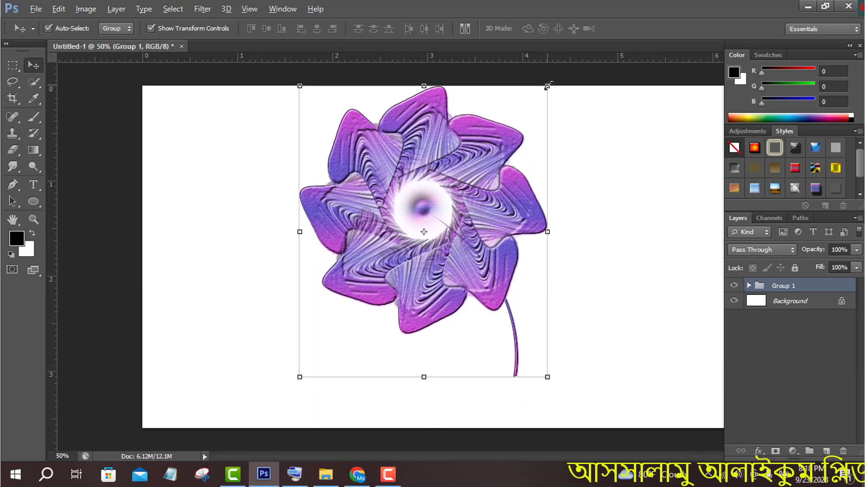
left_click_drag(547, 85, 514, 126)
left_click_drag(462, 218, 494, 185)
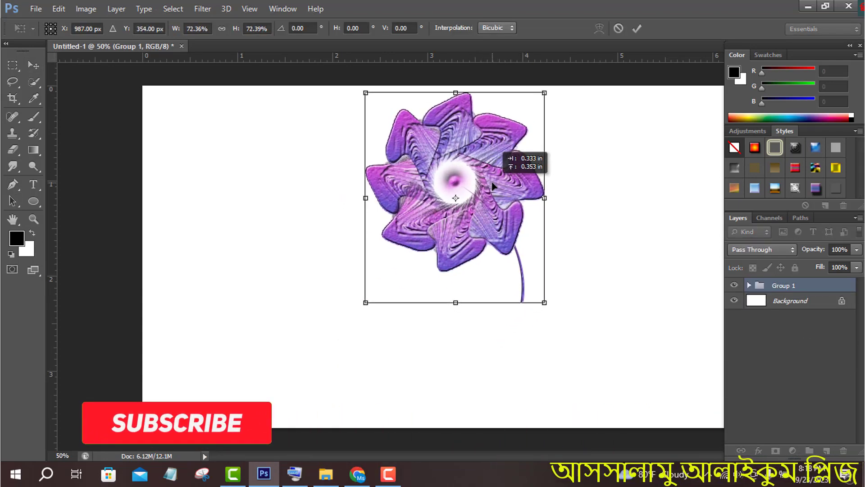
key("Return")
Select the Shape 1 stem inside Group 1, stretch it to about 107% width and 153% height, and collapse the group.
left_click(749, 285)
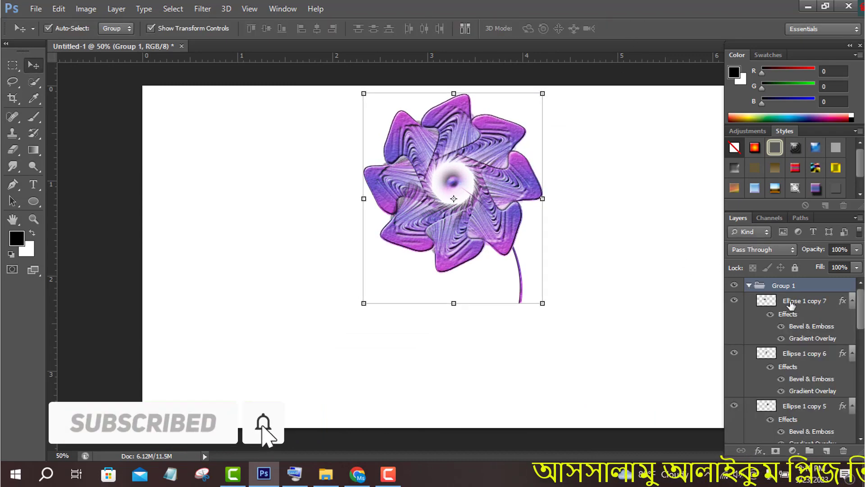
left_click(790, 305)
left_click(807, 353)
scroll(813, 351, "down", 5)
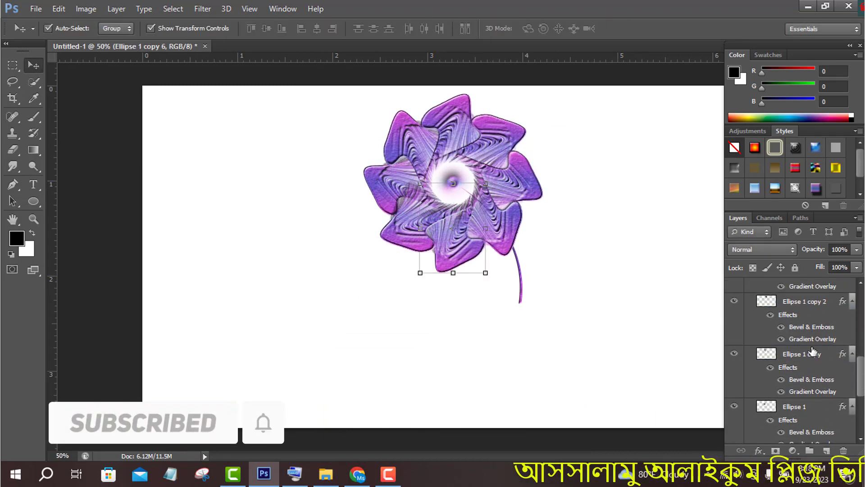
scroll(811, 356, "down", 5)
left_click(794, 384)
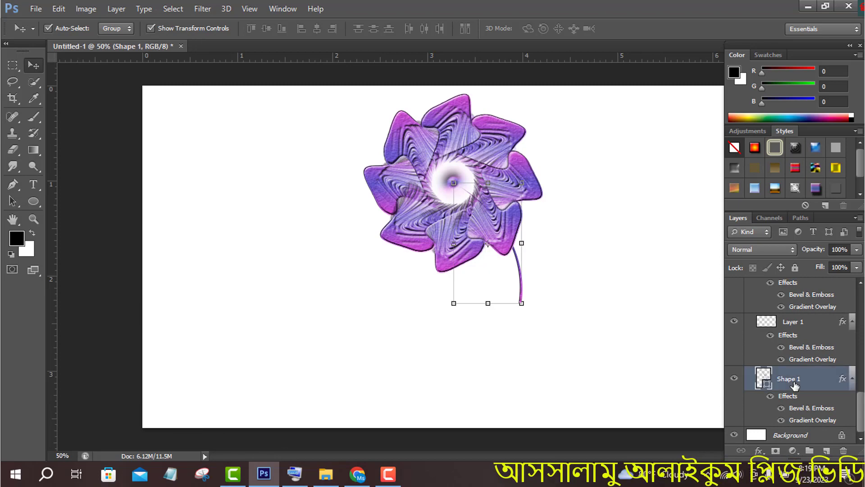
left_click_drag(494, 303, 500, 341)
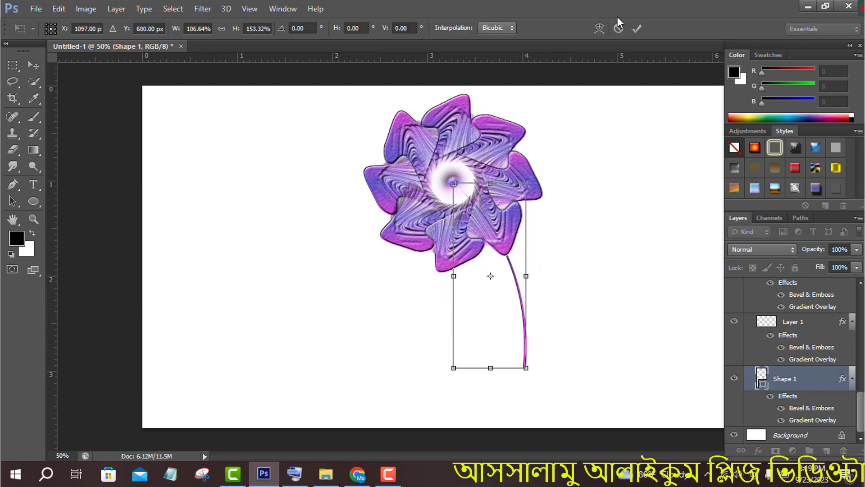
left_click(637, 28)
scroll(829, 361, "up", 10)
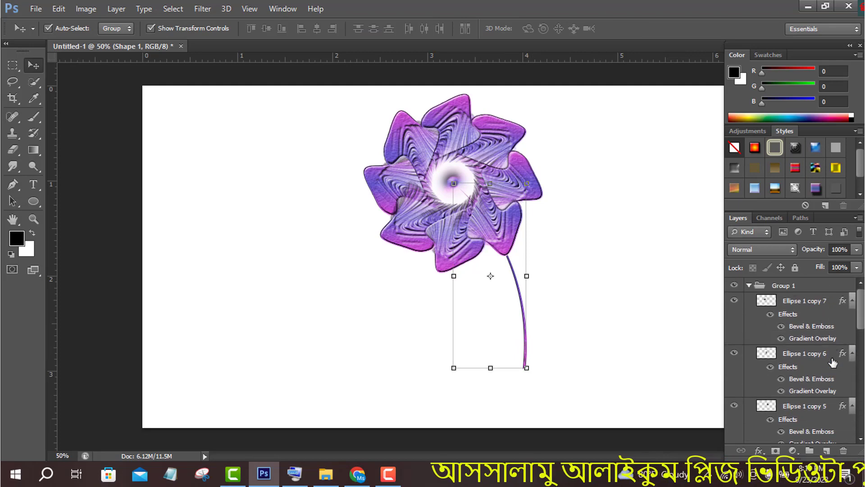
left_click(749, 285)
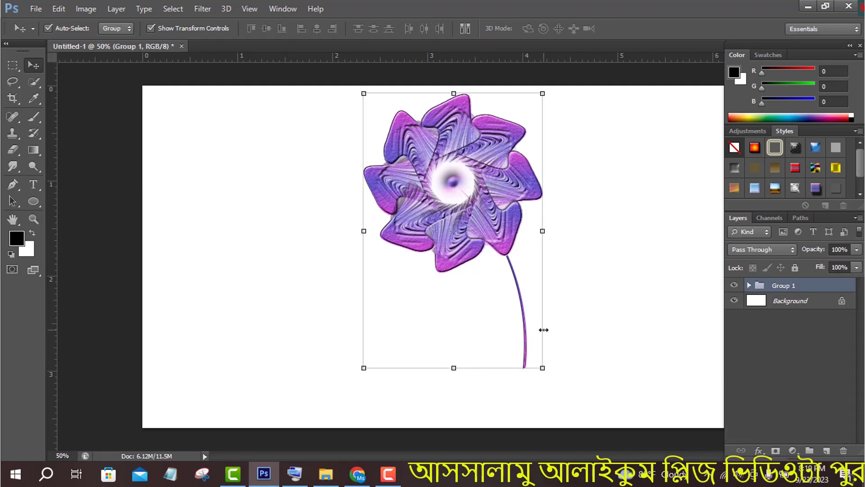
Duplicate the flower group to its right and rotate the copy clockwise about 45° so its stem curves toward the lower left.
left_click_drag(512, 271, 609, 266)
key("ctrl+t")
left_click_drag(640, 374, 551, 398)
left_click_drag(614, 208, 643, 235)
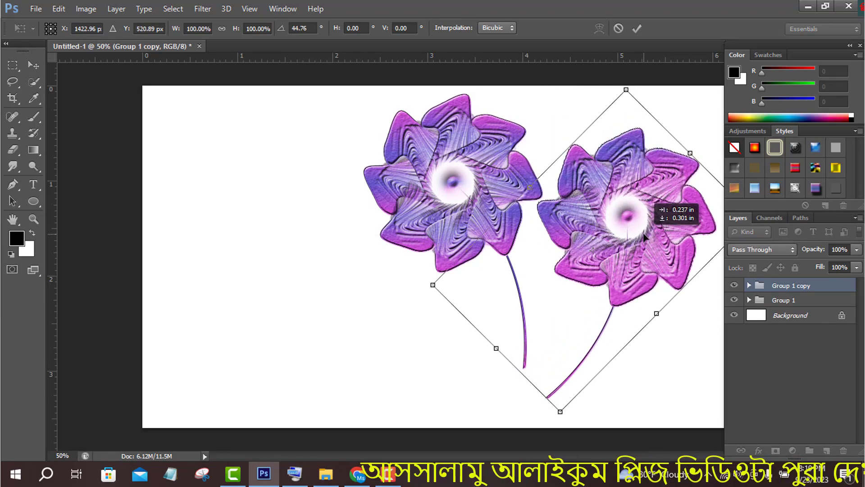
left_click_drag(575, 420, 563, 419)
key("Return")
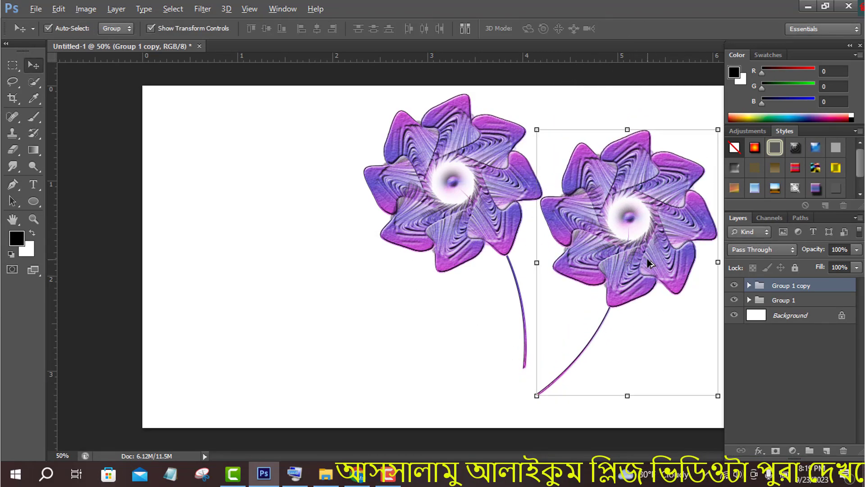
Duplicate the right flower to the left side, flip the copy horizontally and tilt it to about -18°.
left_click_drag(656, 262, 327, 265)
key("ctrl+t")
right_click(386, 247)
left_click(419, 439)
left_click_drag(222, 422, 296, 435)
left_click_drag(328, 288, 366, 346)
left_click_drag(218, 232, 235, 228)
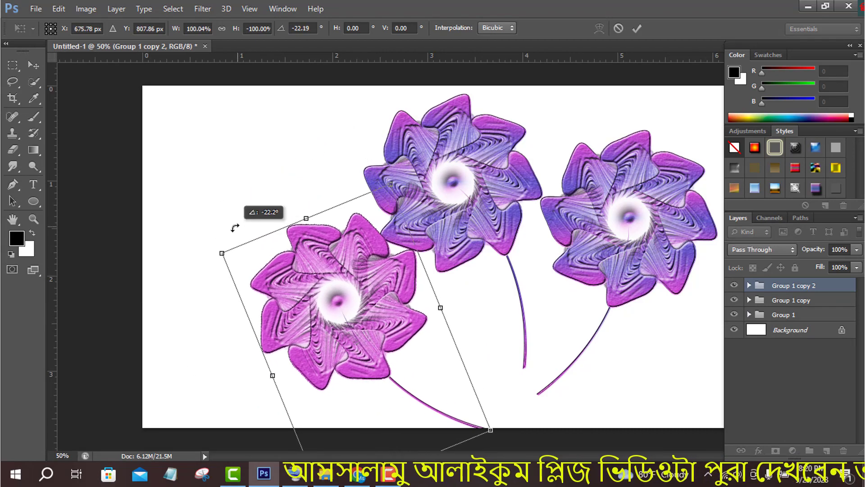
left_click_drag(382, 347, 363, 341)
left_click_drag(325, 164, 338, 164)
left_click_drag(318, 321, 363, 282)
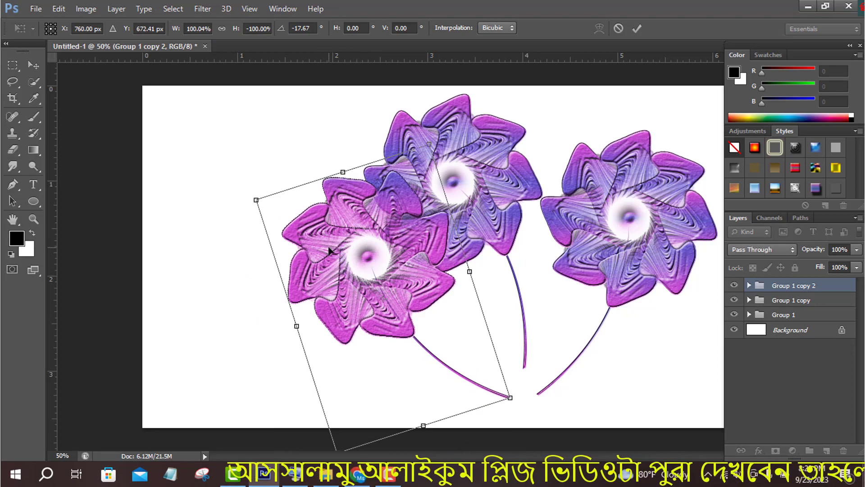
Rotate the left flower to about -35° and shift it outward so its stem end lies near the other stems' ends.
left_click_drag(252, 195, 236, 222)
left_click_drag(365, 271, 341, 312)
left_click_drag(521, 426, 531, 403)
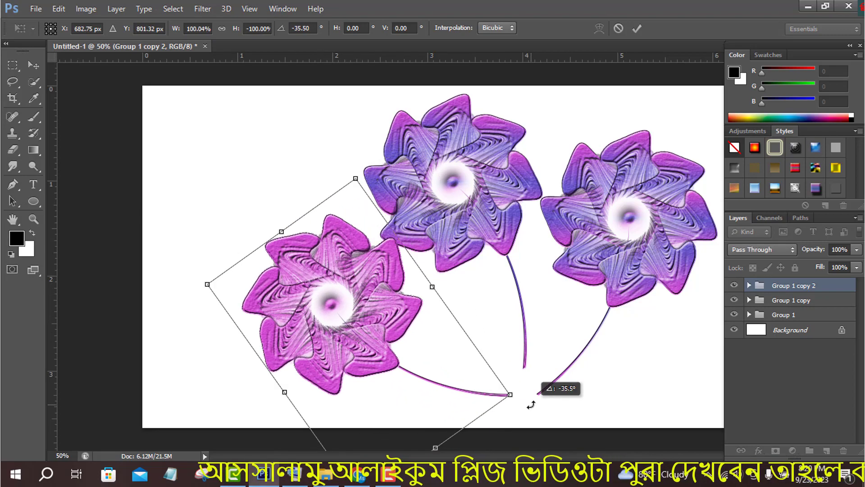
left_click_drag(449, 387, 462, 397)
left_click_drag(316, 202, 329, 199)
left_click_drag(397, 338, 389, 333)
left_click_drag(302, 210, 311, 207)
left_click_drag(374, 320, 347, 315)
left_click_drag(480, 430, 500, 352)
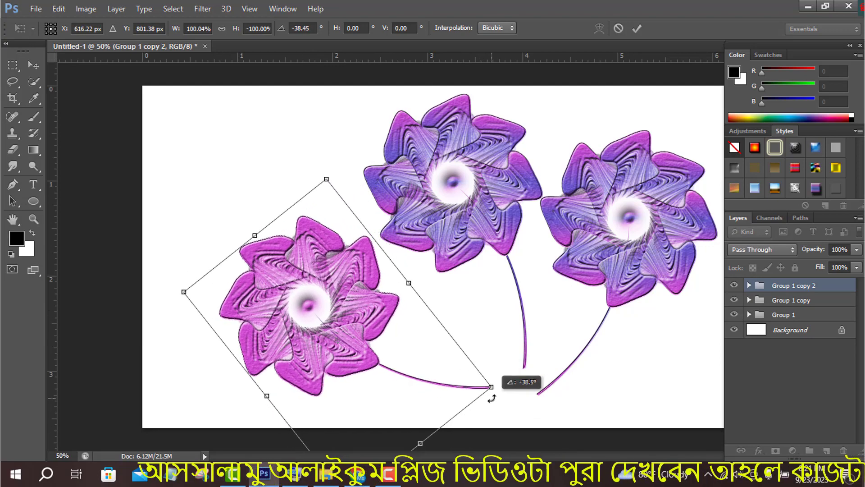
left_click_drag(432, 364, 433, 373)
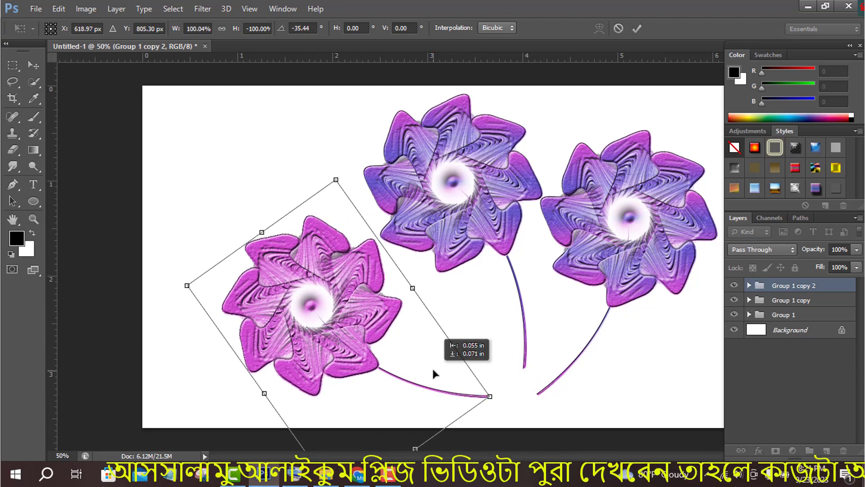
left_click(637, 29)
Rotate the left flower a further 2.37° and nudge it up and right with the On-Screen Keyboard.
left_click_drag(221, 208, 228, 202)
left_click(295, 474)
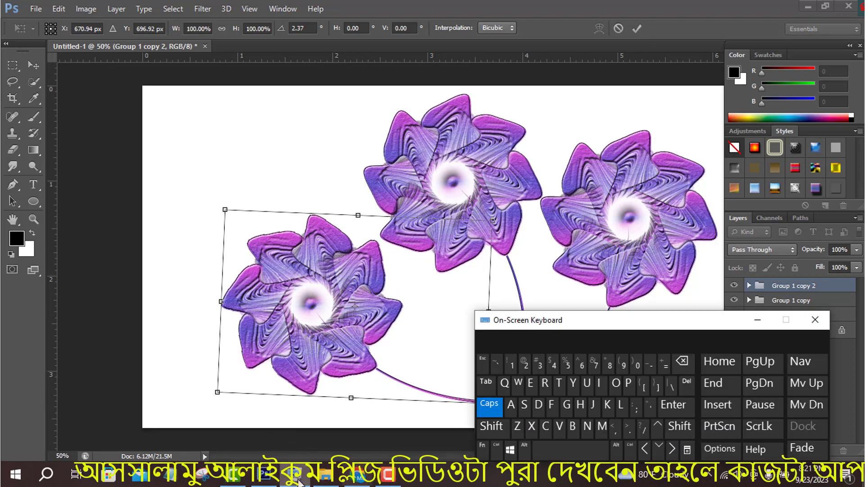
left_click(658, 426)
left_click(659, 426)
left_click(637, 29)
left_click(658, 428)
left_click(658, 428)
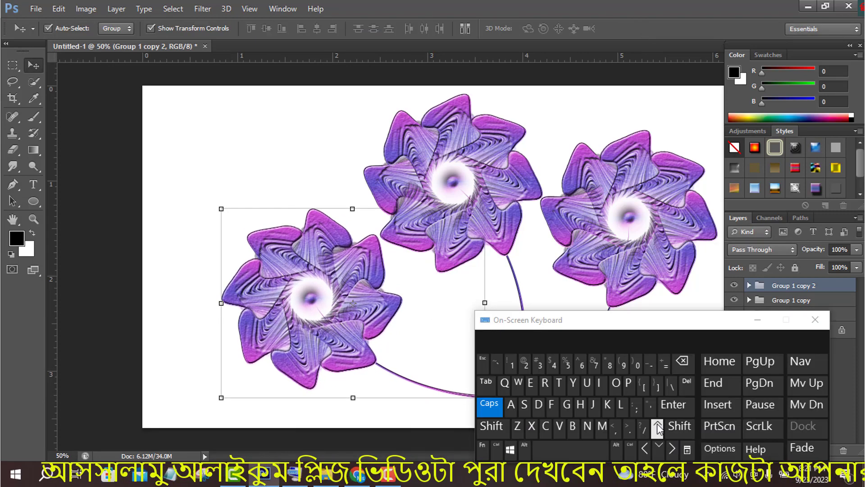
left_click(672, 449)
left_click(672, 448)
left_click(757, 320)
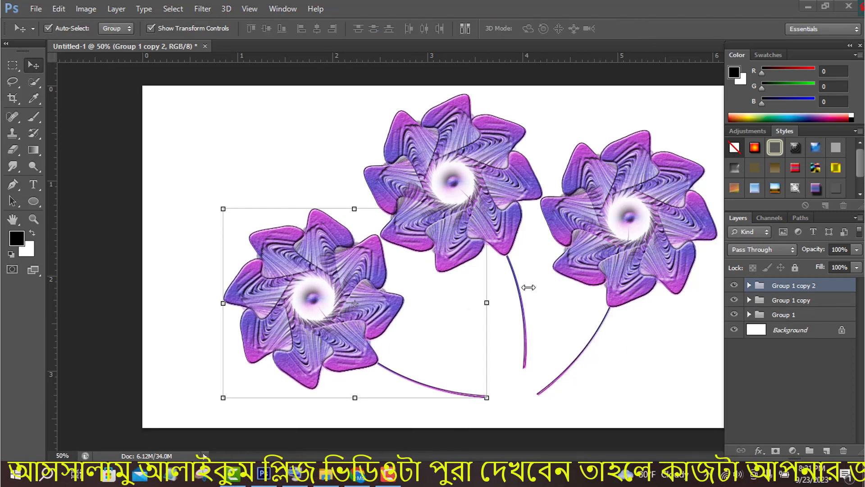
Duplicate the left flower, shrink the copy to about 65% width and 58% height, and place it beneath the middle flower.
left_click_drag(370, 305, 465, 330)
left_click_drag(584, 234, 540, 274)
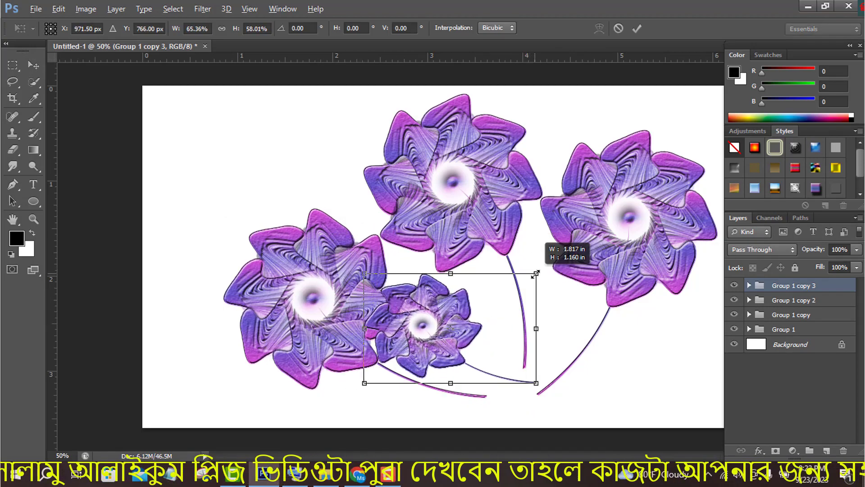
left_click(638, 29)
left_click_drag(432, 326, 473, 309)
Flip the small flower copy horizontally and rotate it to about -63° so its stem points downward.
key("ctrl+t")
left_click_drag(577, 385, 556, 402)
left_click_drag(491, 360, 485, 354)
right_click(464, 330)
left_click(503, 304)
left_click_drag(543, 366, 542, 289)
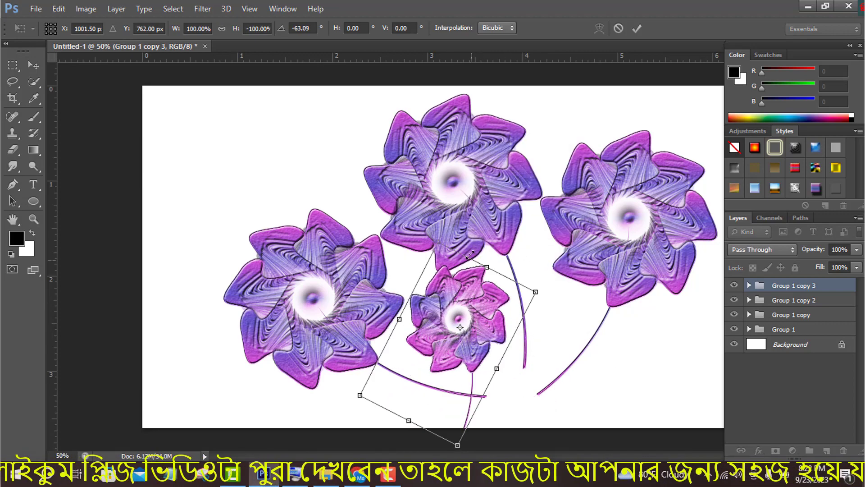
Scale the small flower to about 65% by 86% and position its stem end at the left flower's stem end.
left_click_drag(486, 266, 476, 284)
left_click_drag(477, 375, 501, 361)
left_click_drag(481, 429, 484, 403)
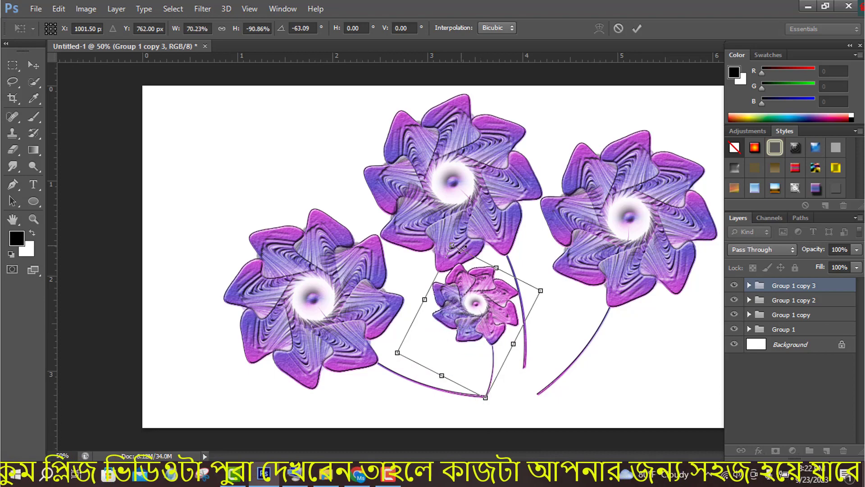
left_click_drag(453, 246, 455, 258)
left_click_drag(398, 353, 400, 356)
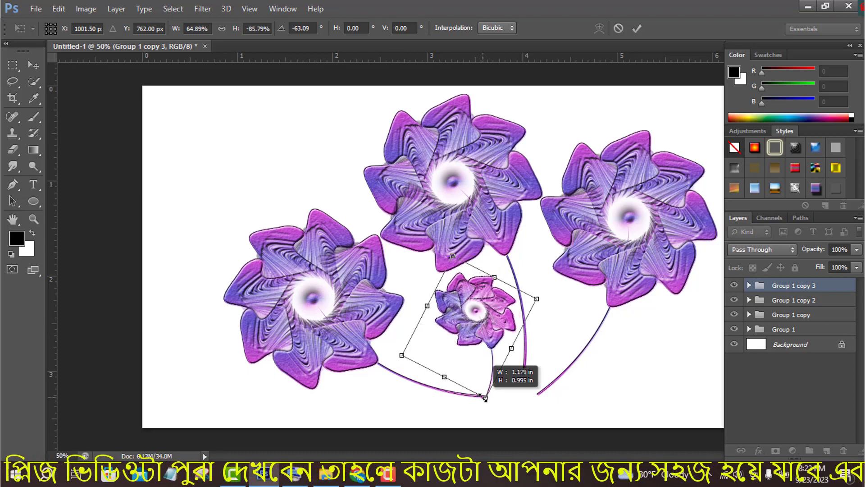
left_click(637, 29)
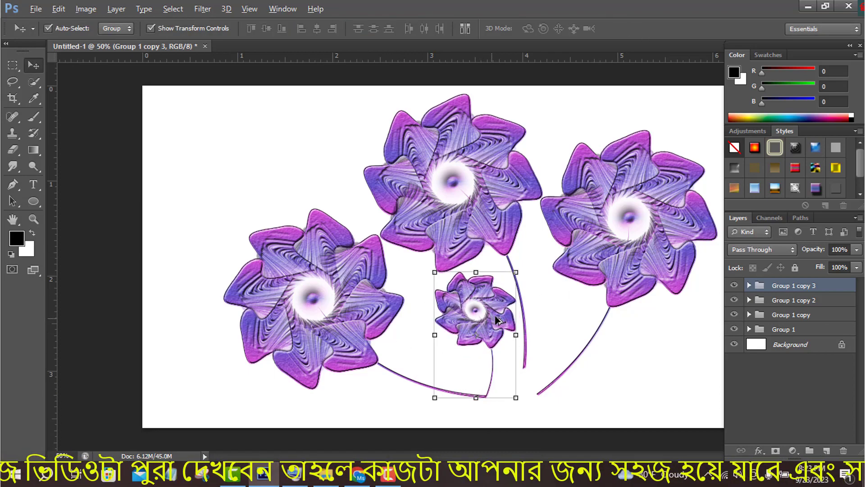
Duplicate the small flower to its right, flip the copy horizontally and scale it to about 80%.
left_click_drag(492, 318, 546, 317, "alt")
key("ctrl+t")
right_click(532, 335)
left_click(573, 309)
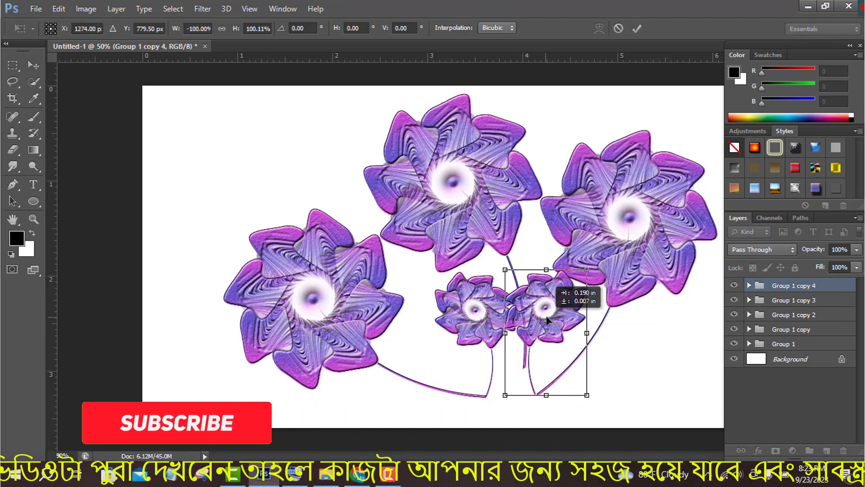
left_click_drag(500, 268, 510, 284)
left_click_drag(557, 312, 550, 322)
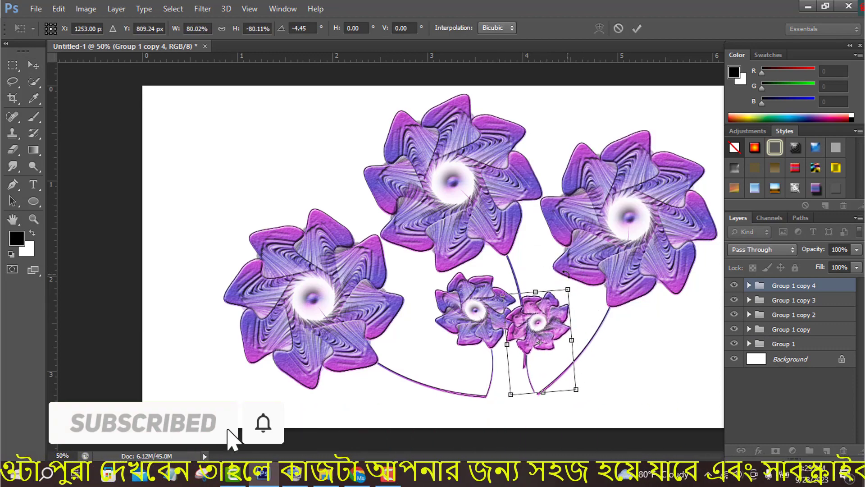
Rotate the second small flower to about 6°, enlarge it to about 87% by 88%, and align its stem end with the right flower's.
left_click_drag(566, 274, 575, 279)
left_click_drag(569, 295, 602, 302)
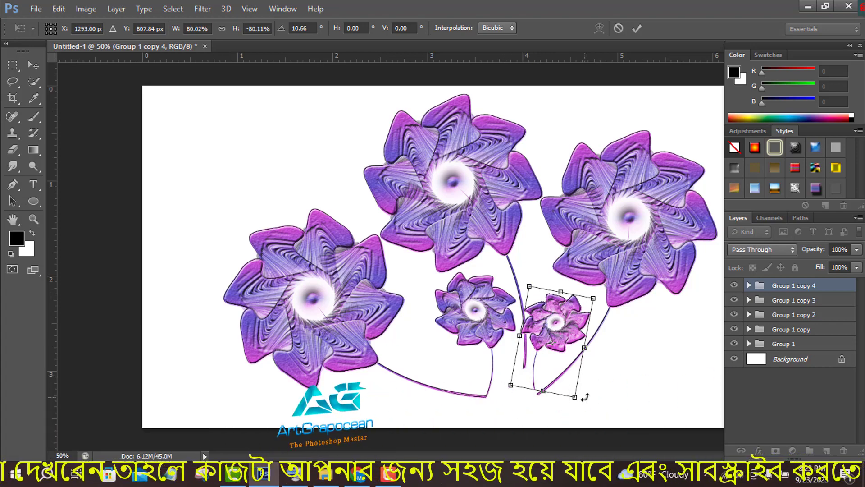
left_click_drag(583, 396, 587, 394)
left_click_drag(549, 336, 547, 340)
left_click_drag(589, 299, 565, 281)
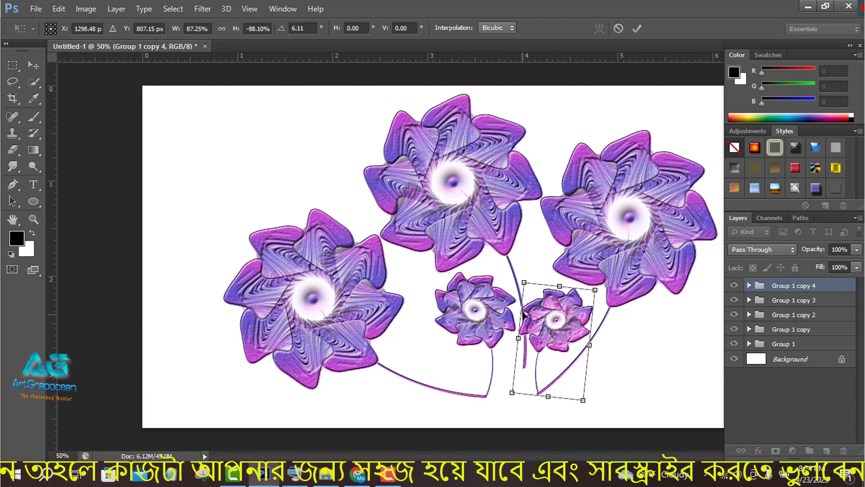
left_click(637, 28)
Rotate all five flower groups together by about 2.4° and shift the bouquet slightly up and to the left.
left_click(788, 345, "shift")
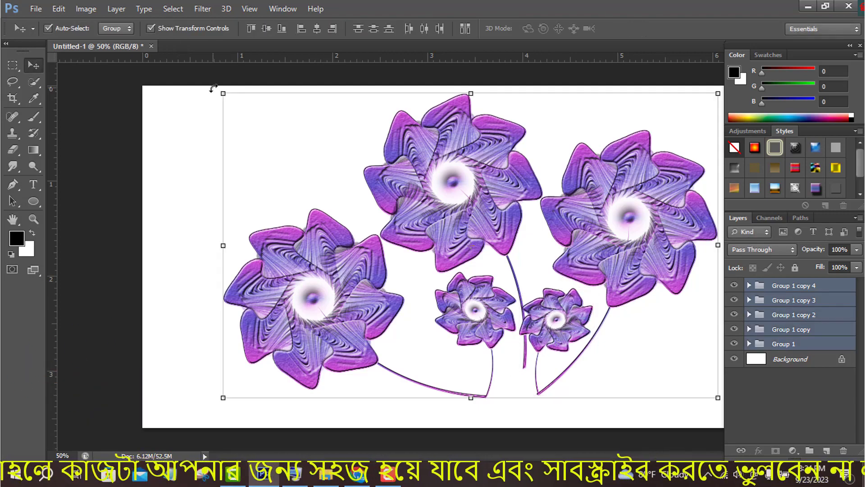
left_click_drag(212, 87, 218, 77)
mouse_move(489, 351)
left_mouse_down()
mouse_move(464, 343)
mouse_move(481, 345)
left_mouse_up()
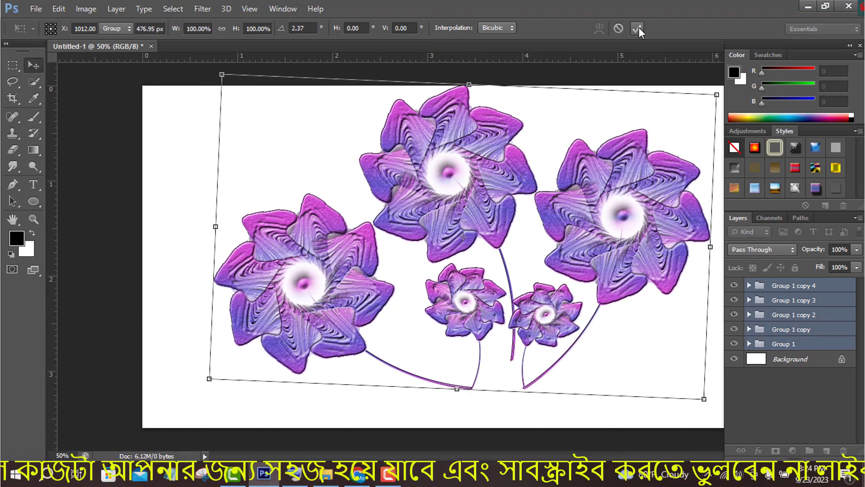
left_click(637, 29)
Warp the top flower's stem downward so its lower end lines up with the other stem ends.
left_click(789, 343)
left_click(749, 343)
scroll(803, 360, "down", 5)
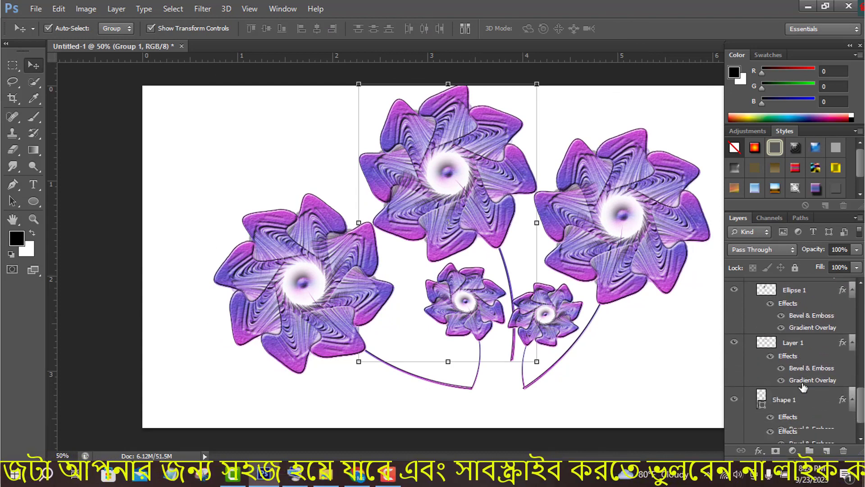
left_click(788, 399)
key("ctrl+t")
left_click(599, 29)
left_click_drag(515, 362, 510, 395)
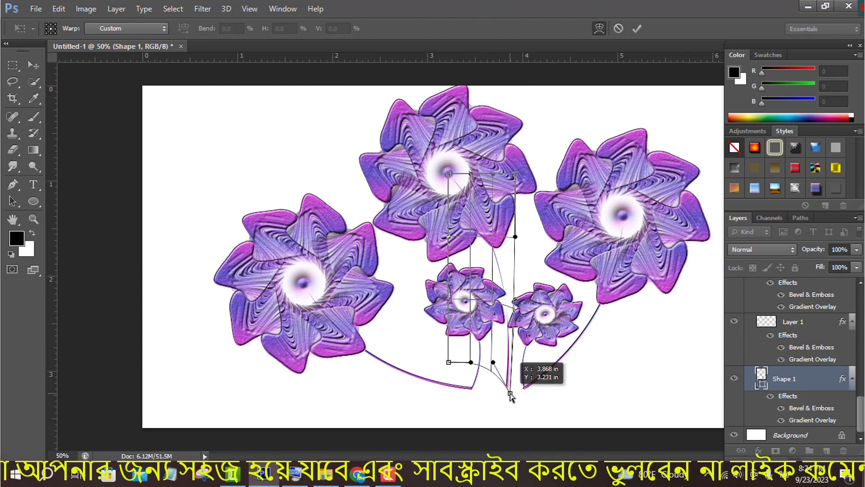
left_click(637, 29)
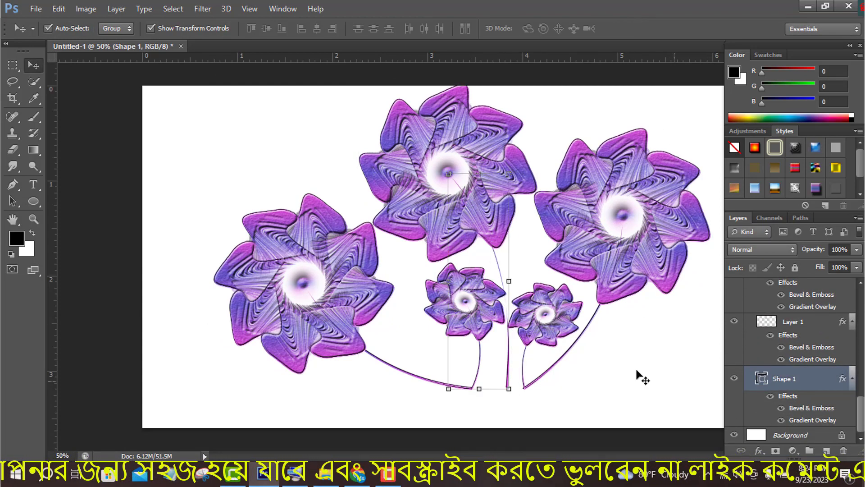
scroll(789, 342, "up", 3)
left_click(750, 344)
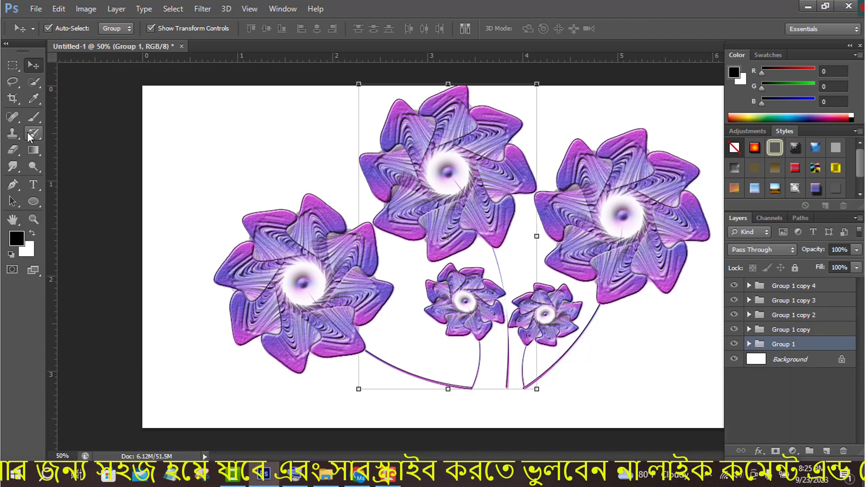
Draw an unfilled ellipse with a black stroke at the stem ends and flatten it to about 248 by 69 px.
left_click_drag(32, 201, 77, 224)
left_click(169, 28)
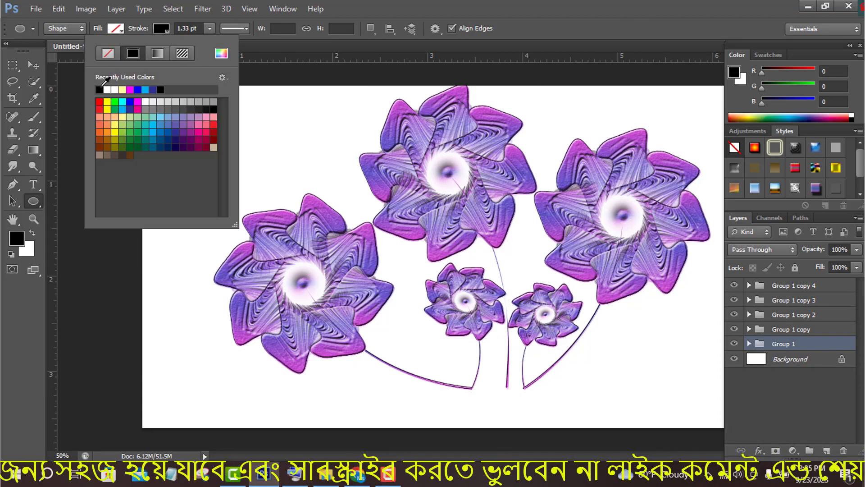
left_click(103, 81)
left_click_drag(534, 411, 544, 421)
key("v")
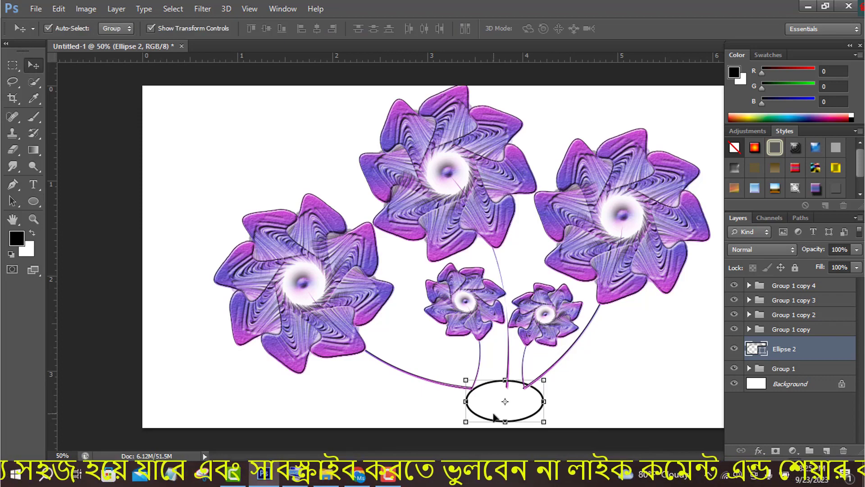
left_click_drag(491, 409, 489, 383)
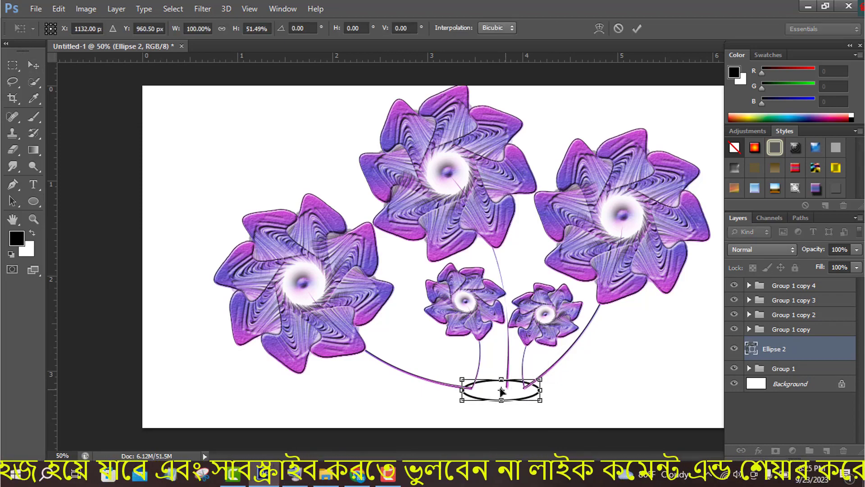
left_click(637, 29)
left_click_drag(830, 350, 833, 368)
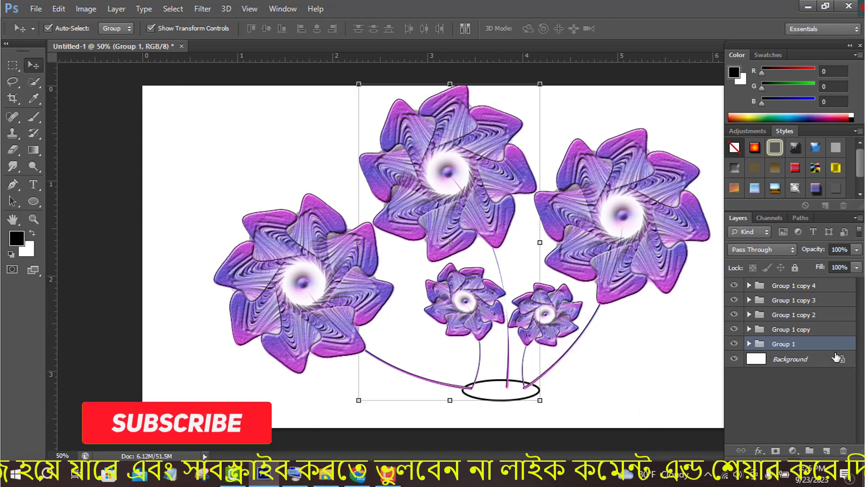
double_click(786, 344)
left_click(851, 99)
key("ctrl+z")
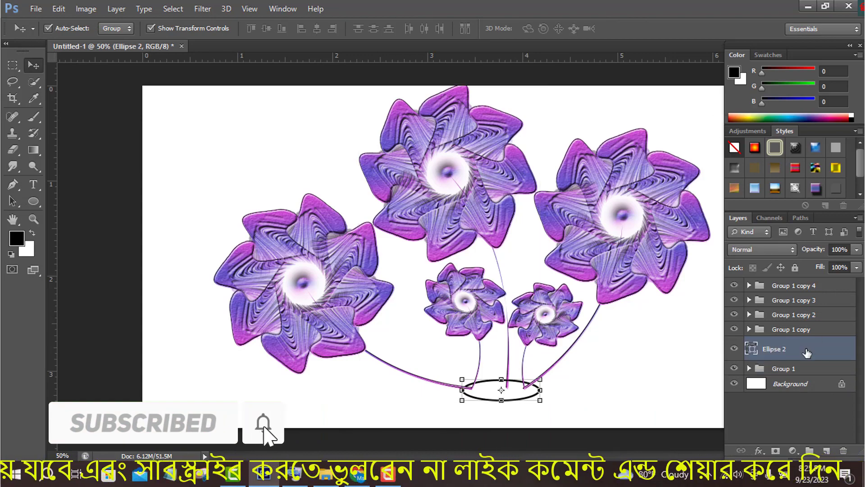
Add a Drop Shadow to the ellipse with an inverted-cone contour, 93% noise, 32 px size, 43% spread and 3 px distance.
double_click(813, 353)
left_click(523, 265)
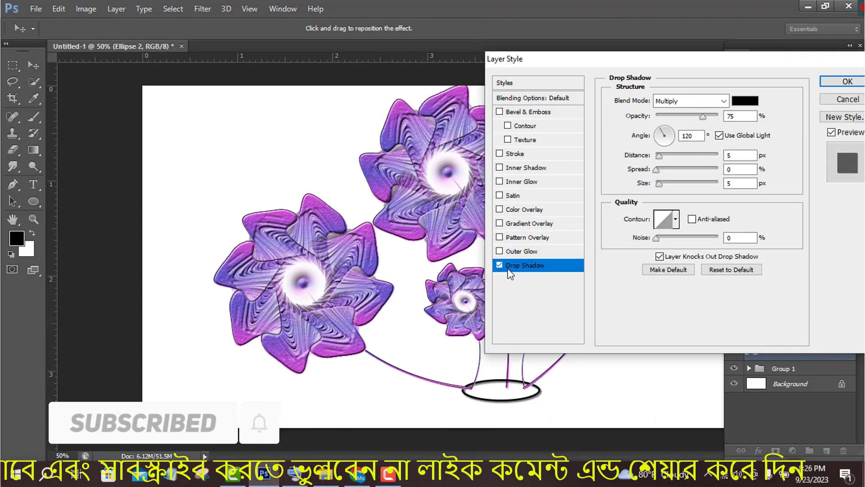
left_click(675, 219)
left_click(676, 241)
left_click_drag(674, 238, 715, 238)
left_click_drag(659, 183, 658, 164)
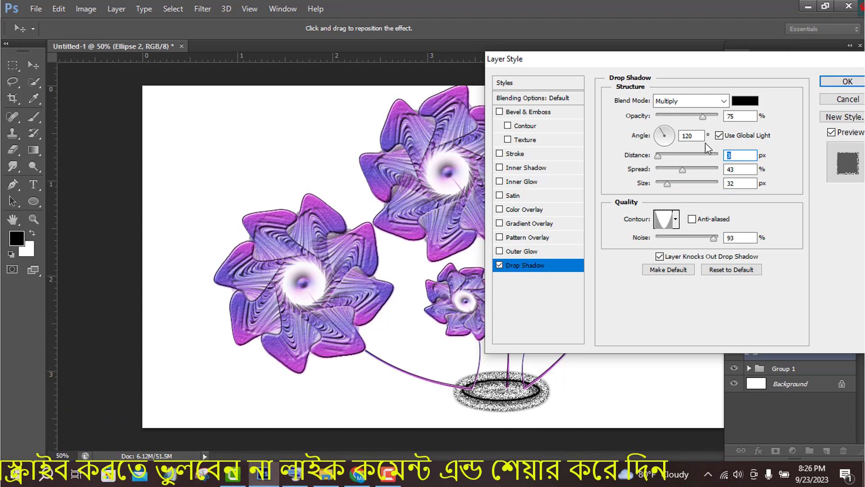
Add an Outer Glow with an inverted-cone contour, 46% spread, 6 px size, 32% range and the blue-to-magenta gradient preset.
left_click(540, 252)
left_click(676, 244)
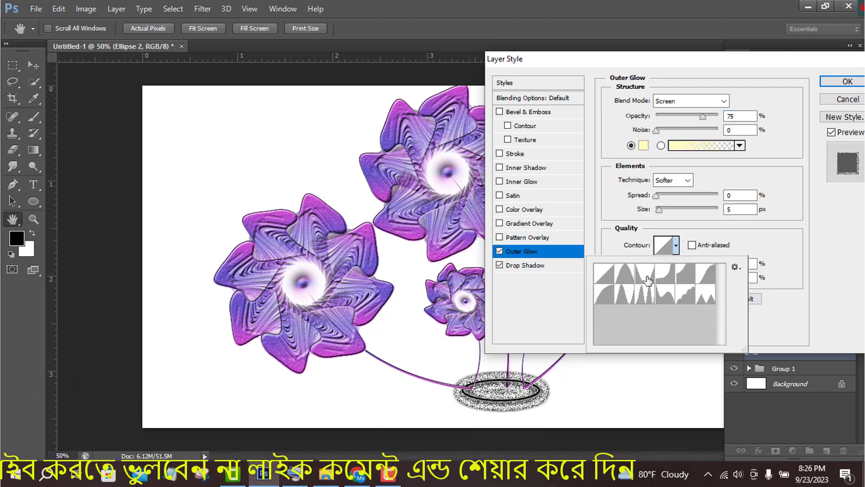
left_click(645, 299)
left_click(645, 273)
key("Return")
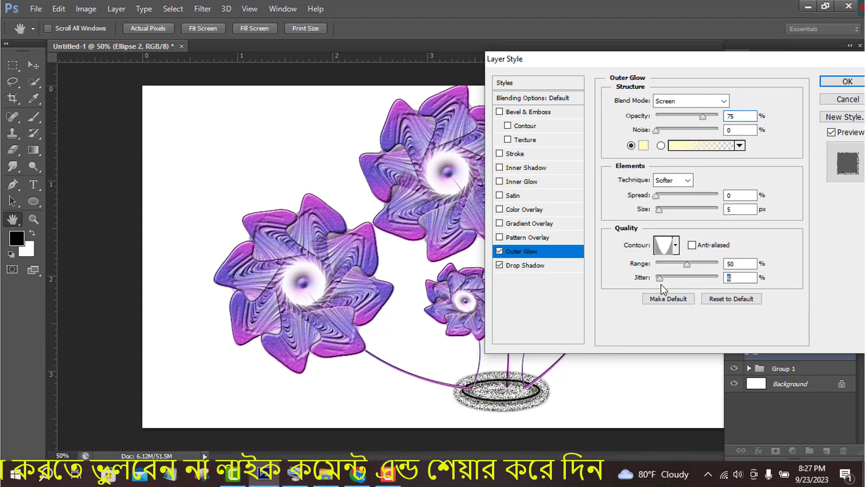
left_click_drag(657, 196, 661, 227)
left_click(676, 147)
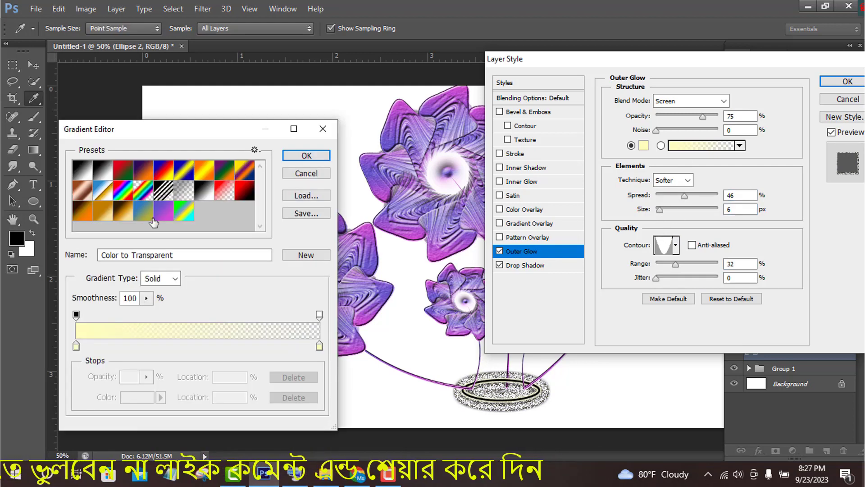
left_click(169, 220)
left_click(300, 154)
Change the ellipse's Drop Shadow colour to a magenta-purple.
left_click(541, 265)
left_click(745, 101)
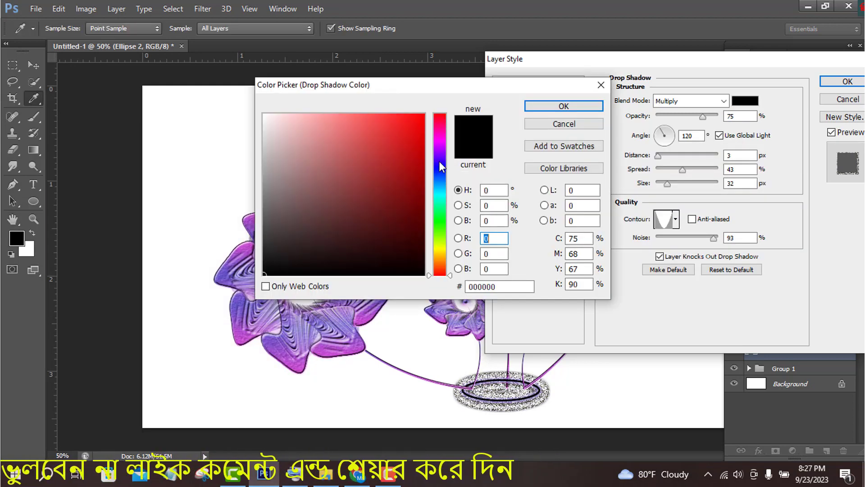
mouse_move(394, 144)
left_mouse_down()
mouse_move(383, 201)
mouse_move(392, 160)
mouse_move(368, 173)
mouse_move(400, 171)
mouse_move(403, 162)
left_mouse_up()
left_click(564, 107)
left_click(532, 250)
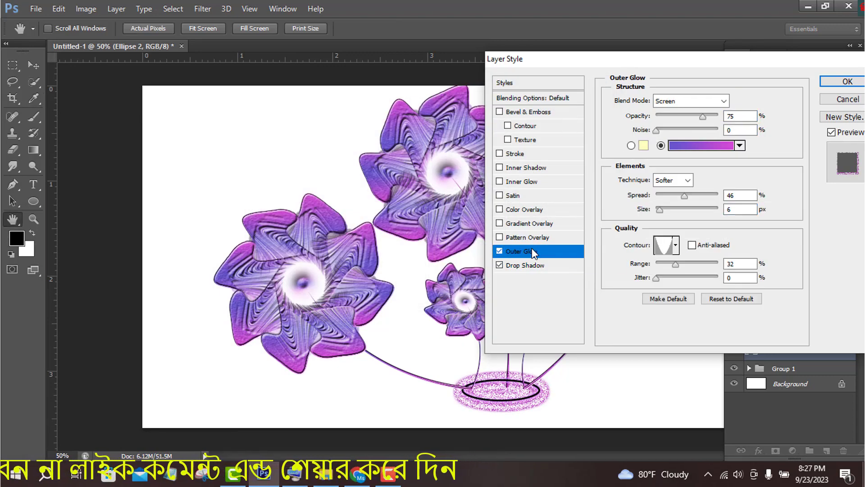
Add an Inner Glow to the ellipse with a double-ring contour, 9% choke and 4 px size.
left_click(522, 181)
left_click(676, 257)
left_click(650, 309)
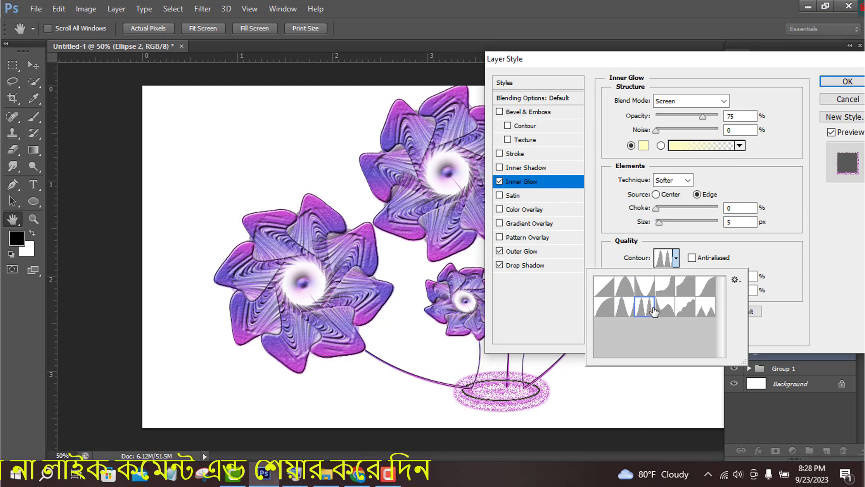
left_click(539, 185)
mouse_move(670, 218)
left_mouse_down()
mouse_move(663, 218)
mouse_move(678, 228)
left_mouse_up()
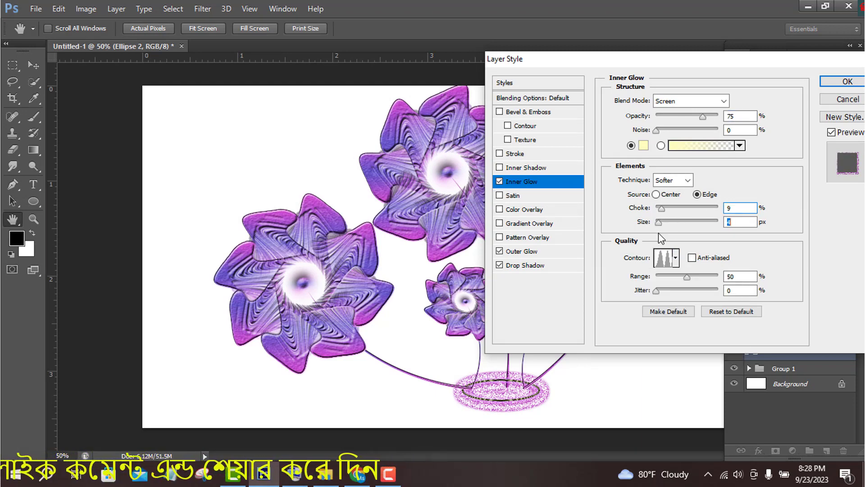
Add an Inner Shadow with a double-ring contour, 103 px size, 54% choke and 40 px distance, and apply the layer style.
left_click(525, 169)
left_click(675, 220)
left_click(645, 270)
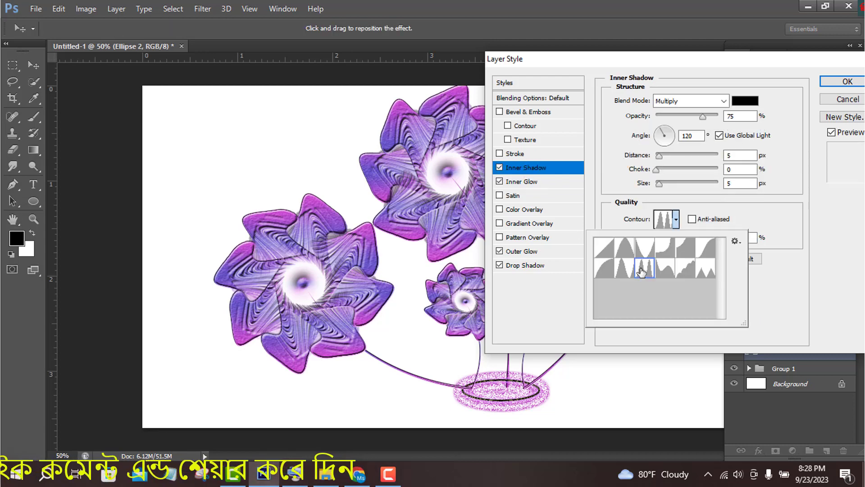
left_click_drag(659, 184, 683, 187)
left_click_drag(657, 170, 682, 155)
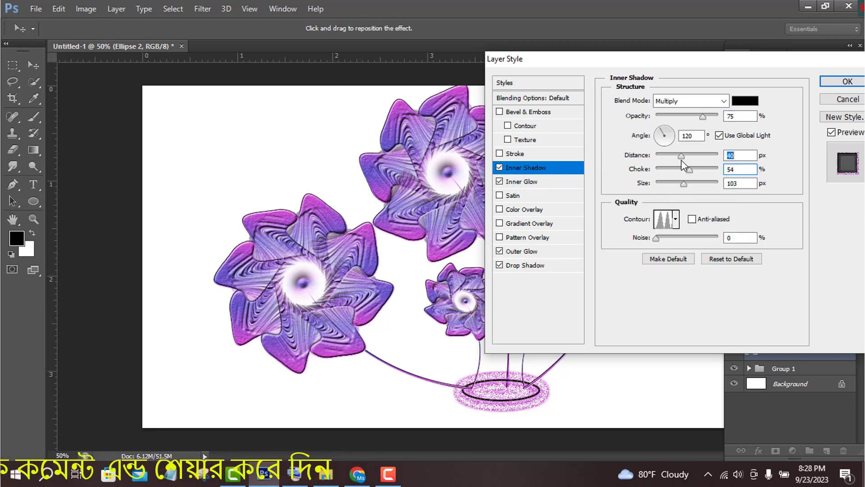
key("Return")
Try a soft black 201 px brush dab below the ellipse on a new layer, with the ellipse's layer style copied onto it.
left_click(34, 132)
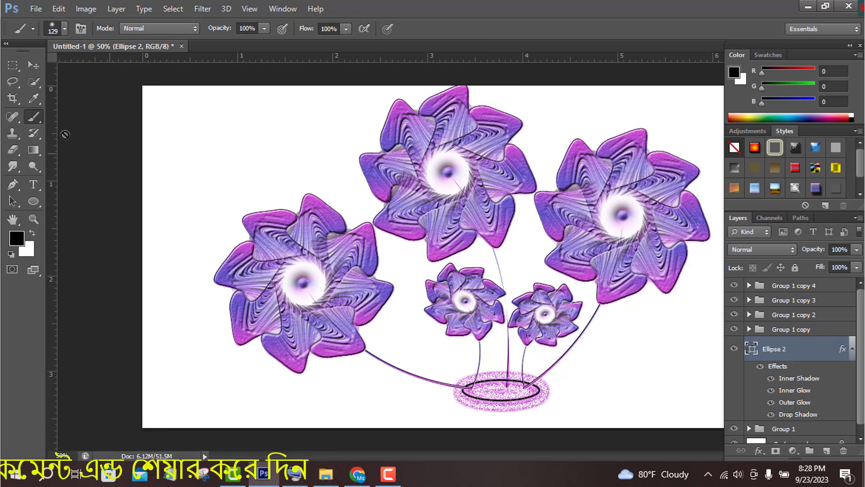
left_click(827, 451)
left_click(64, 29)
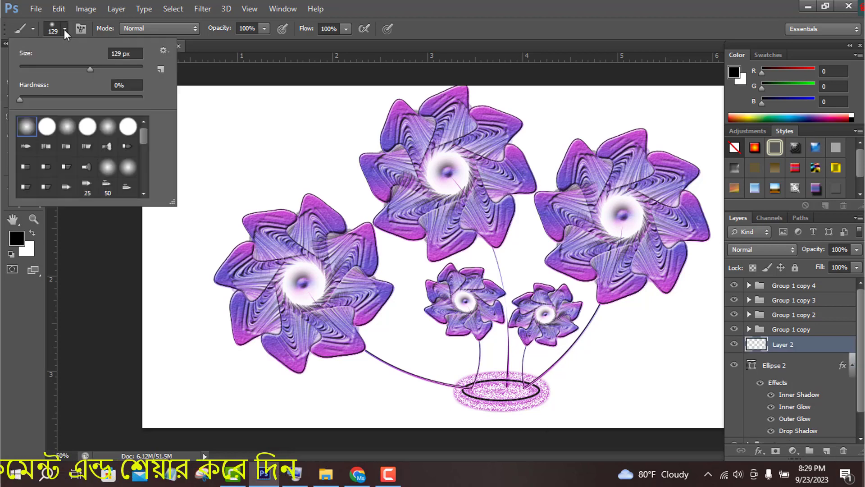
left_click(505, 408)
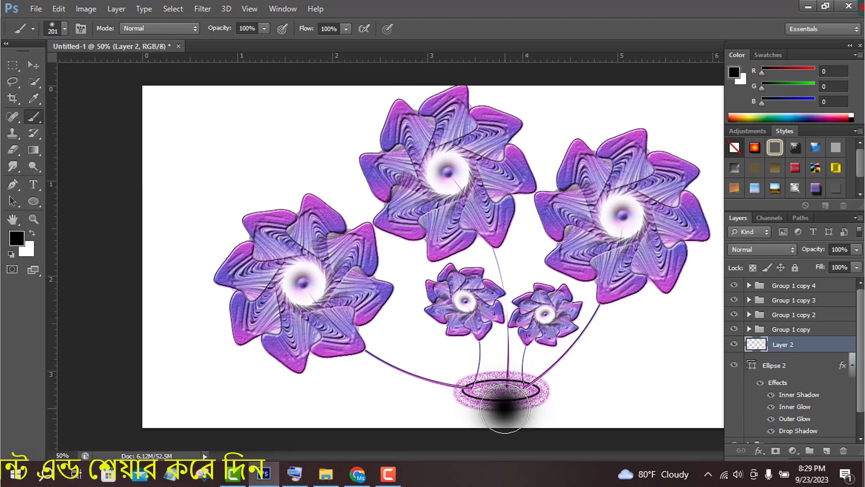
left_click_drag(842, 368, 843, 347)
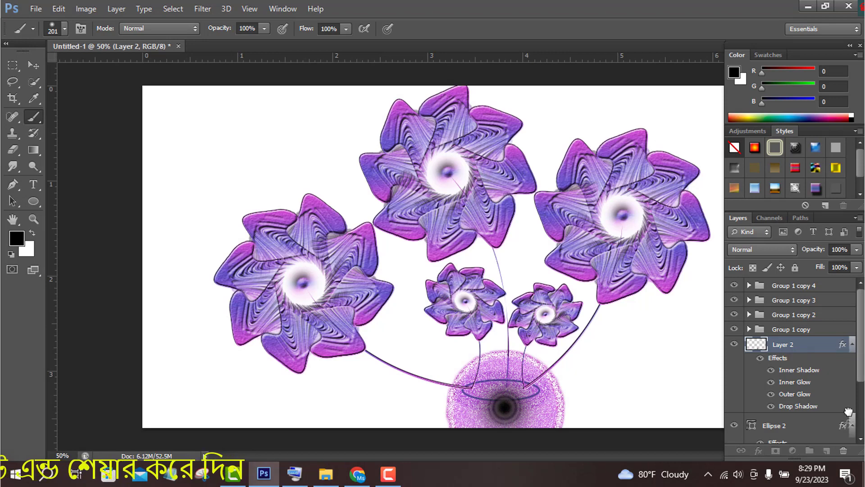
Undo the copied layer style, the brush dab and the new layer.
key("ctrl+z")
key("ctrl+alt+z")
key("ctrl+alt+z")
key("ctrl+alt+z")
Draw a rounded rectangle of about 262 by 100 px just below the ellipse and copy the ellipse's layer effects onto it.
right_click(33, 202)
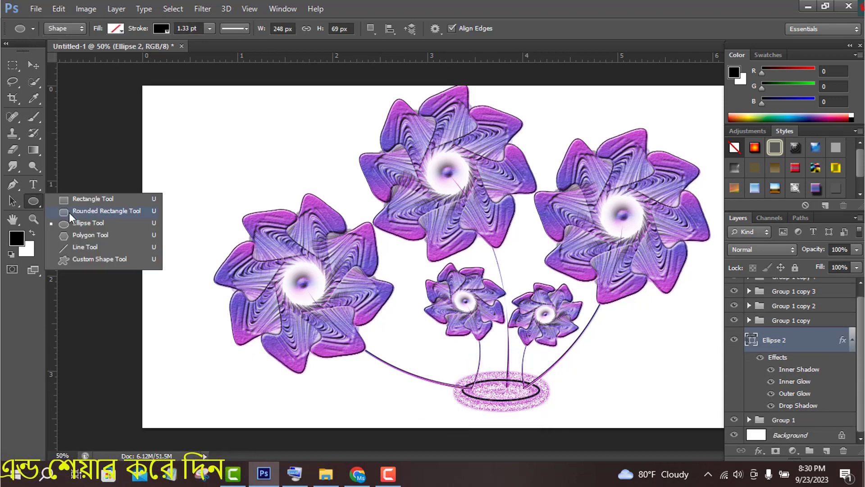
left_click(68, 211)
left_click_drag(463, 396, 544, 427)
key("v")
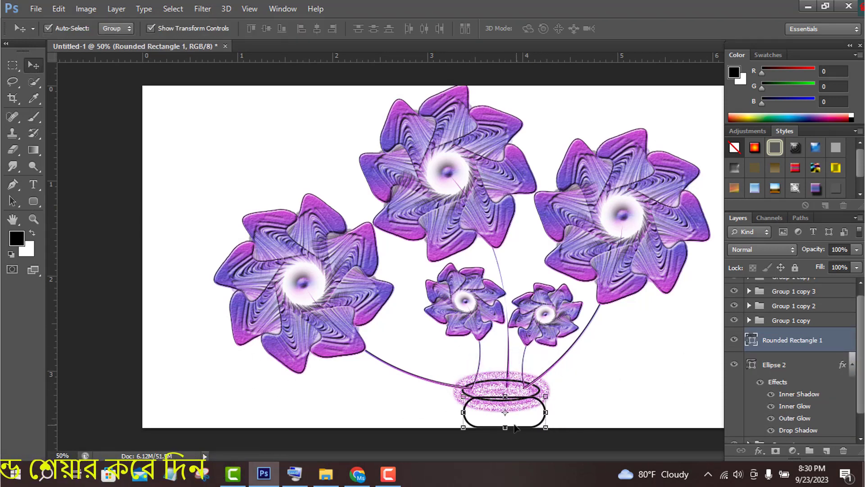
left_click_drag(843, 368, 843, 342)
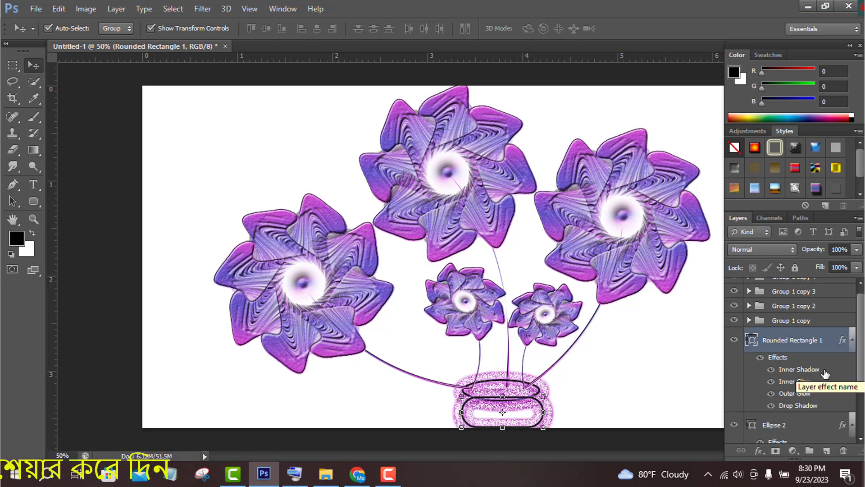
Remove the stroke from the rounded rectangle.
left_click(33, 201)
left_click(168, 28)
left_click(108, 53)
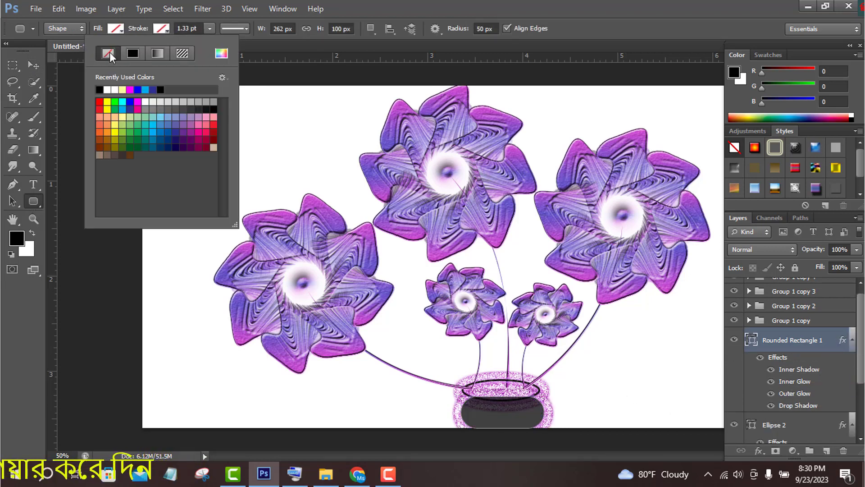
Select the ellipse layer and set its stroke to none.
scroll(811, 407, "down", 1)
left_click(811, 409)
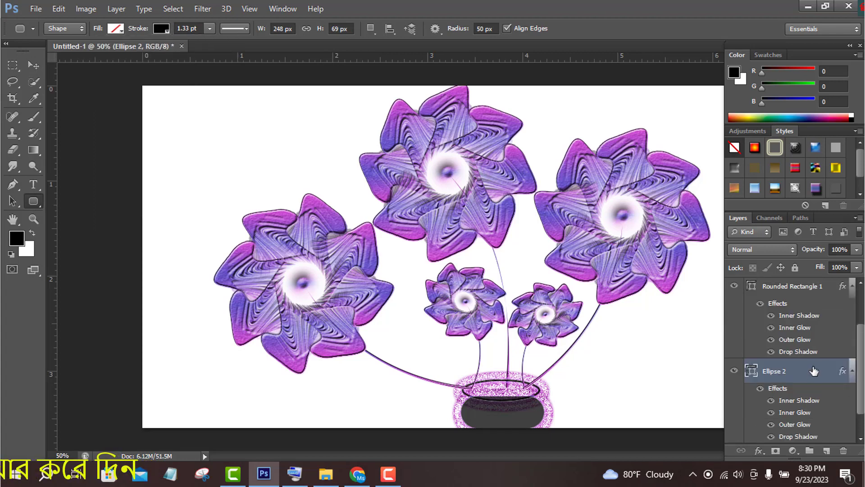
left_click(734, 371)
left_click(735, 371)
left_click(161, 29)
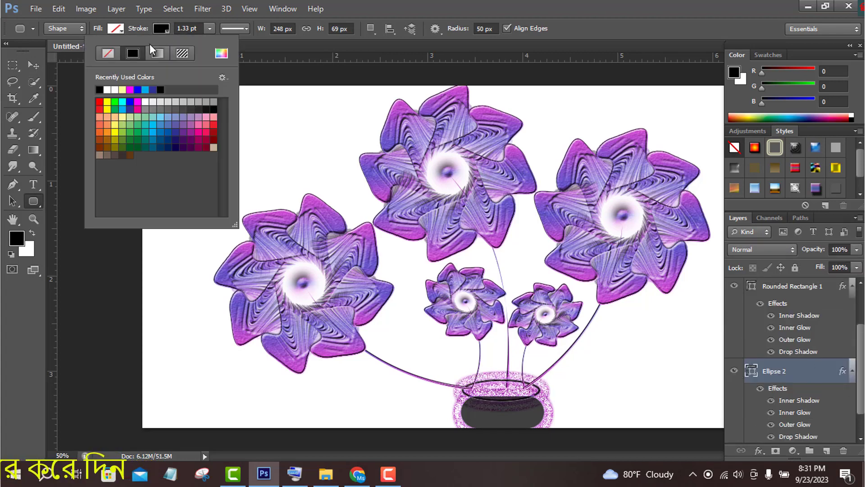
left_click(106, 53)
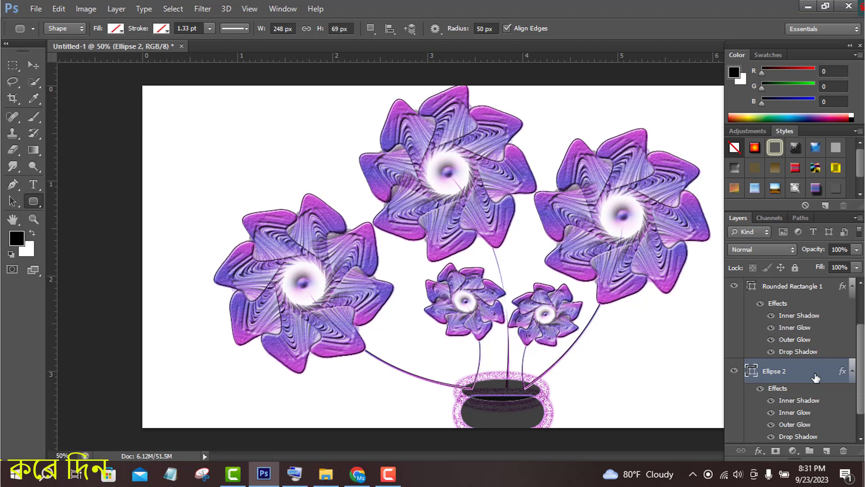
Give the ellipse a dashed stroke type and set its stroke colour back to none.
left_click(236, 29)
left_click(247, 83)
left_click(164, 29)
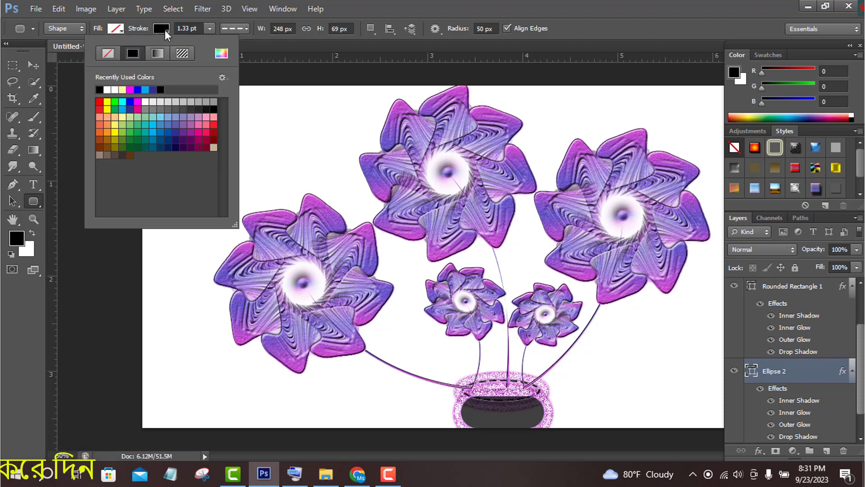
left_click(107, 53)
left_click(621, 43)
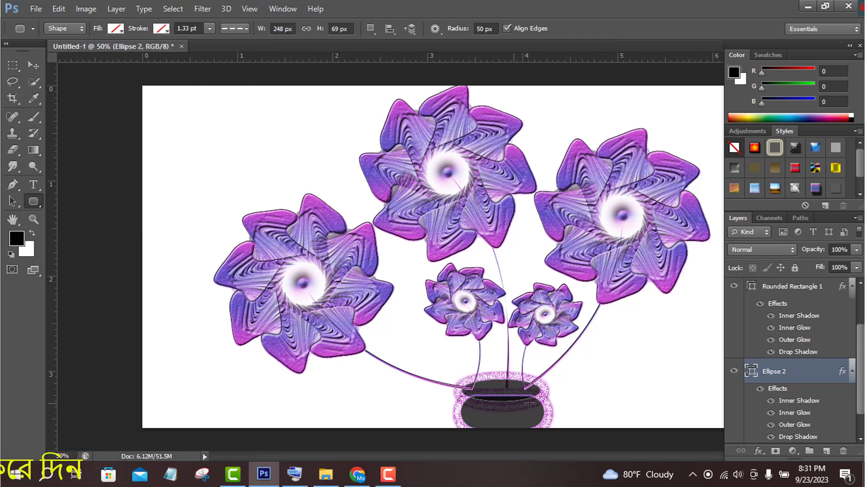
scroll(792, 302, "up", 1)
left_click(792, 302)
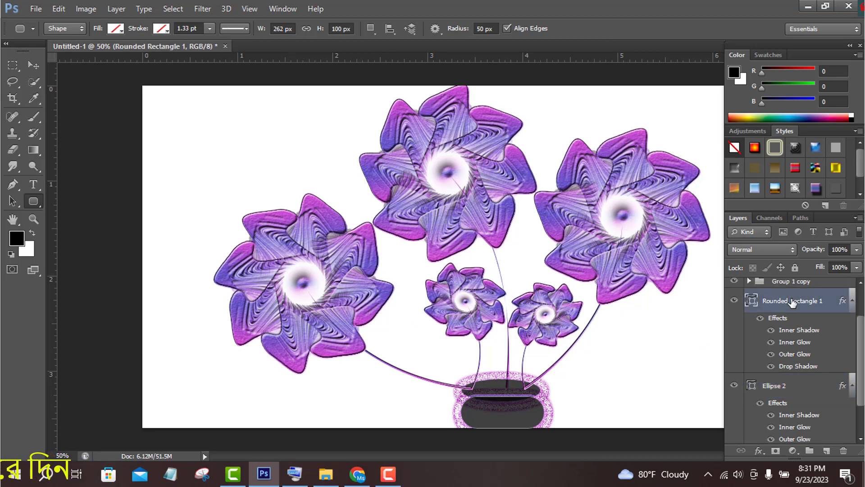
left_click(247, 28)
left_click(324, 89)
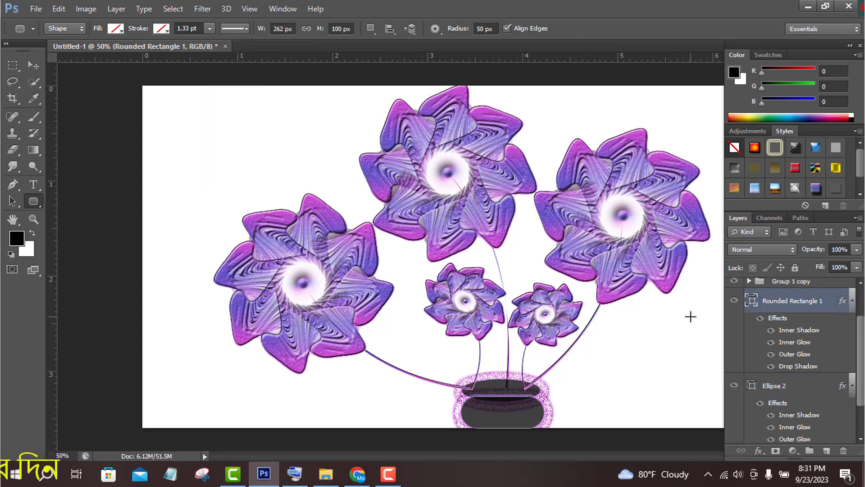
left_click(827, 393)
Nudge the rounded rectangle upward with the on-screen keyboard so it overlaps the lower part of the ellipse.
left_click(33, 65)
left_click(792, 288)
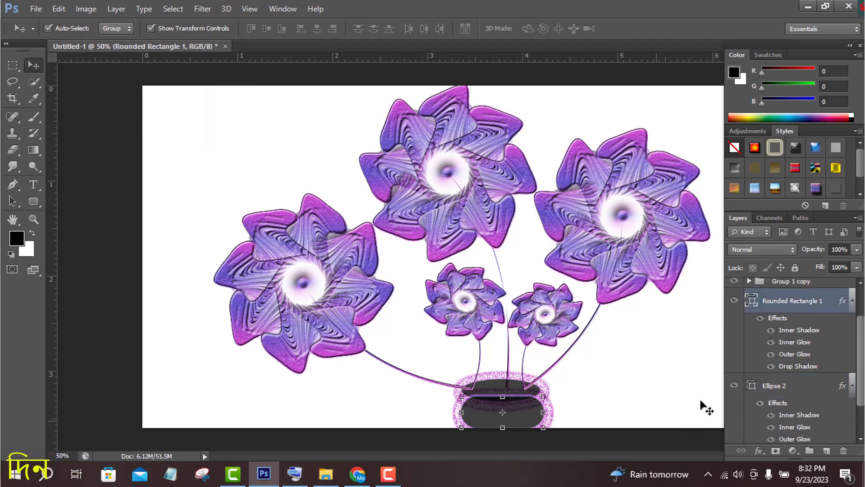
left_click(295, 474)
left_click_drag(726, 320, 789, 160)
left_click(723, 264)
left_click(723, 264)
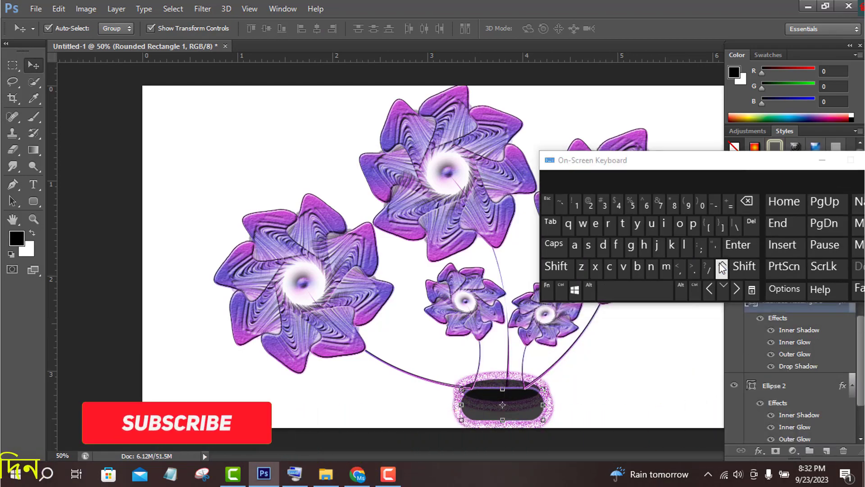